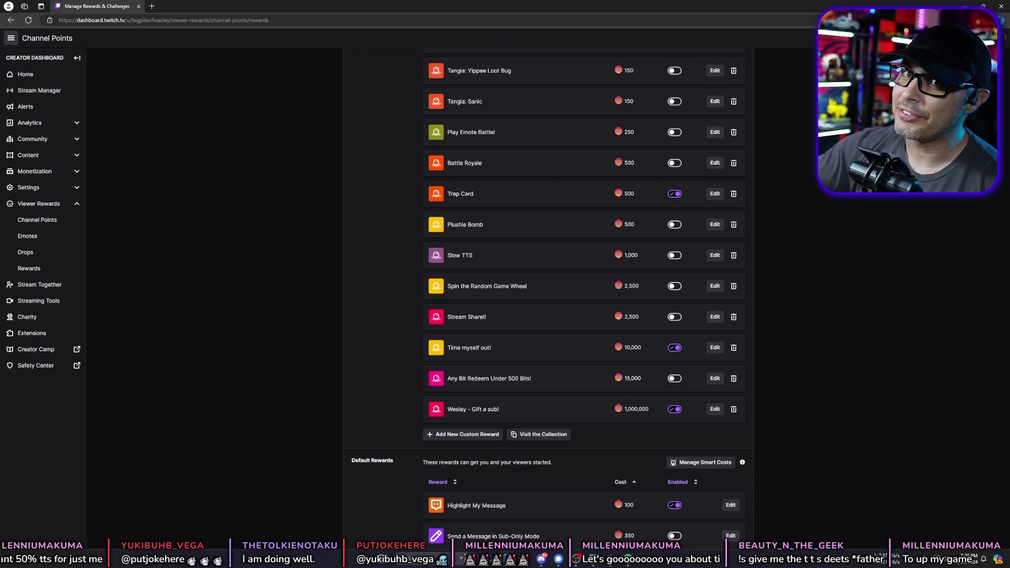
# - Go to the speaker.bot site and open its Get Started installation guide
pyautogui.click(91, 21)
pyautogui.write('speaker')
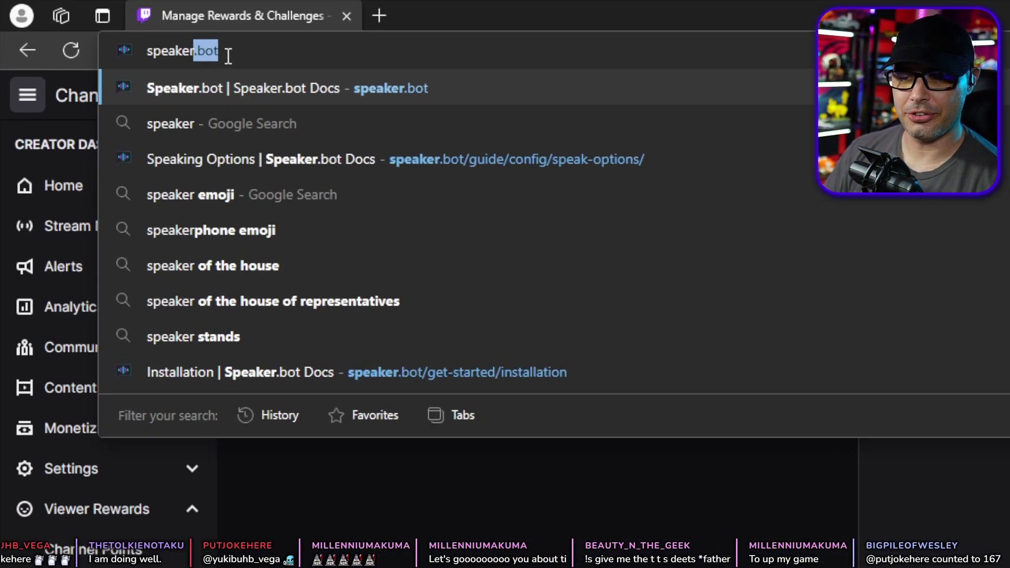
pyautogui.press('Return')
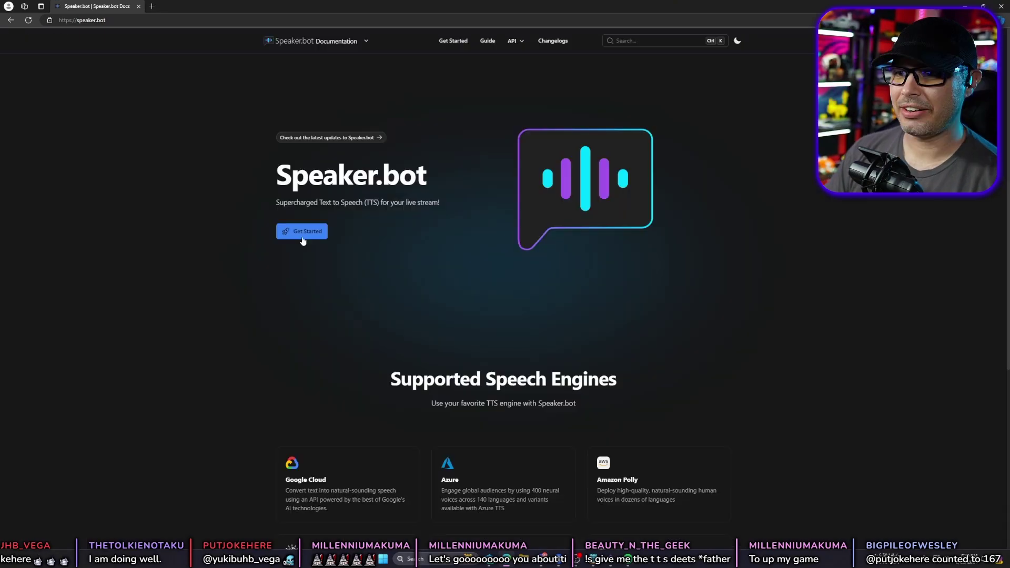
pyautogui.click(506, 294)
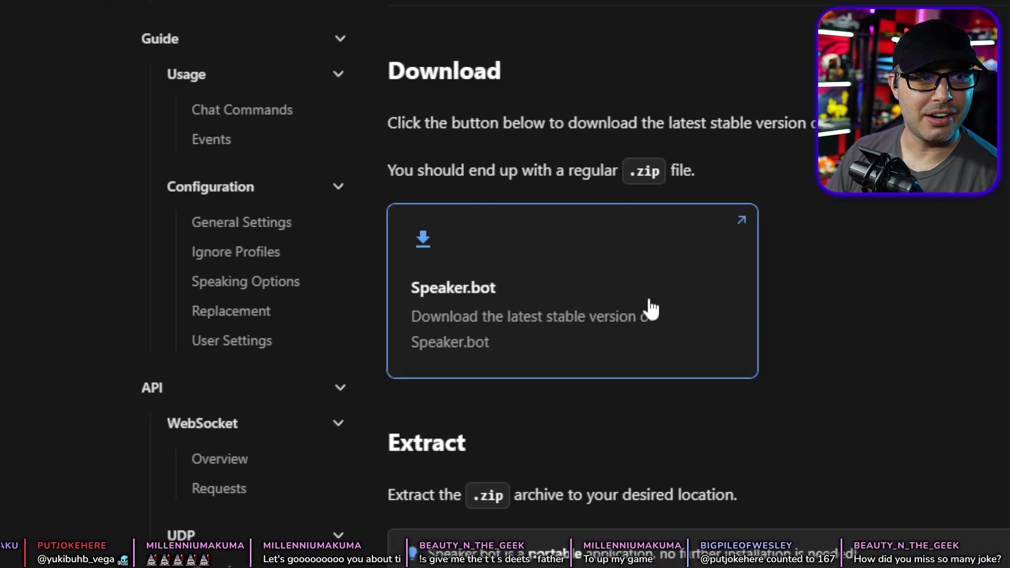
# - Download and save the latest stable Speaker.bot zip
pyautogui.click(466, 291)
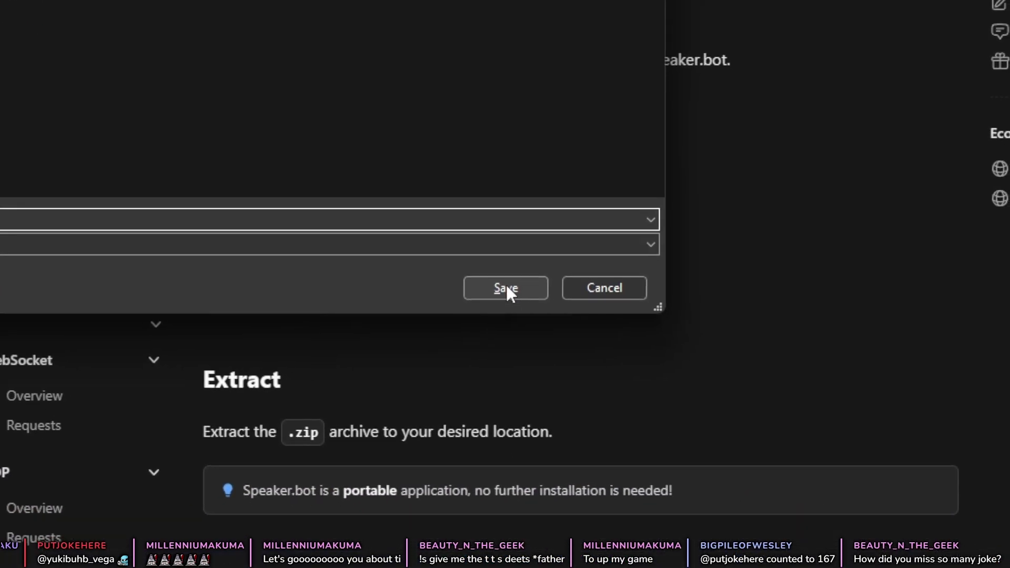
pyautogui.click(508, 290)
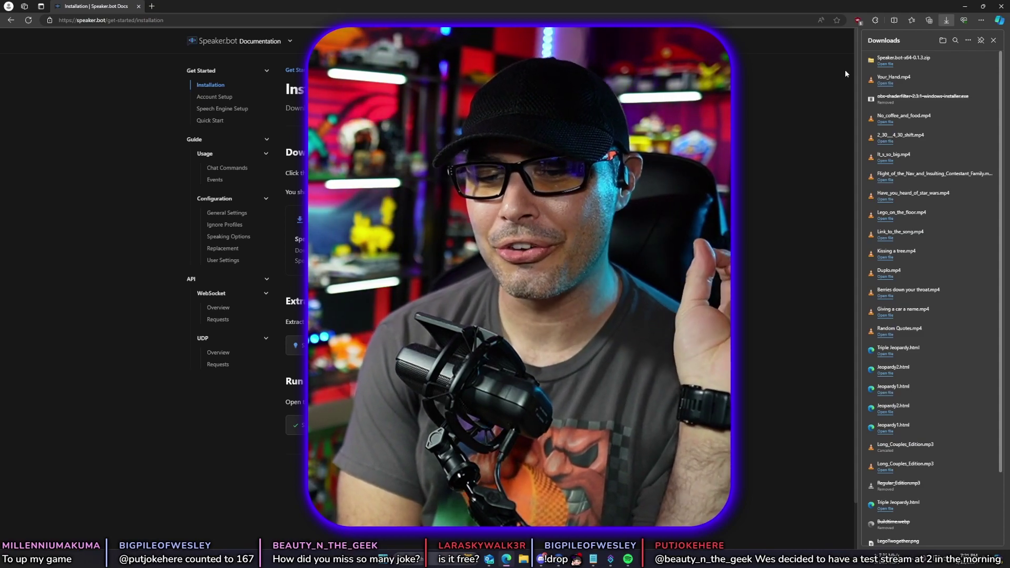
pyautogui.hotkey('ctrl', 'j')
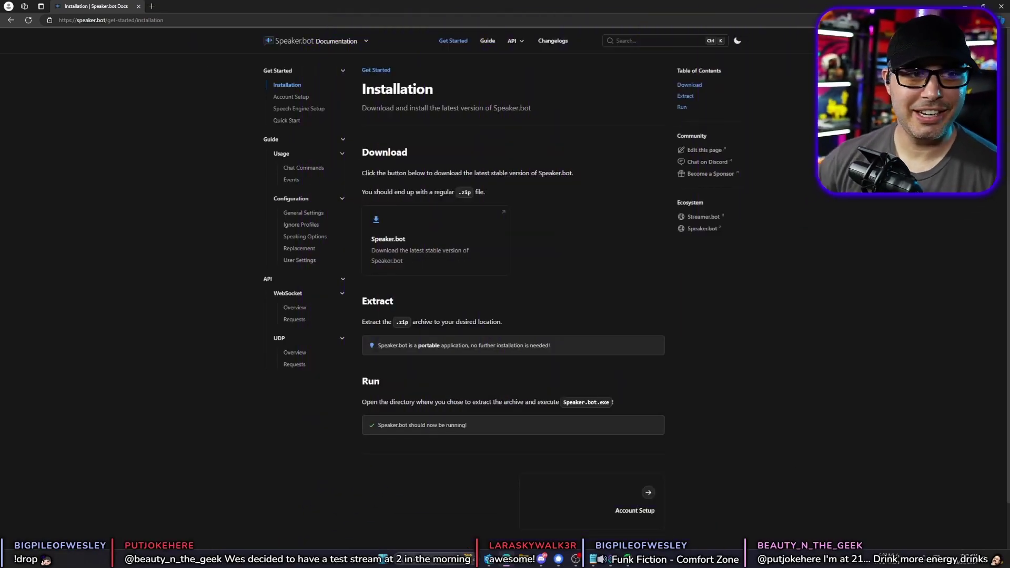
# - Open Speaker.bot-x64-0.1.3.zip from the desktop and copy all 88 of its files
pyautogui.press('super+d')
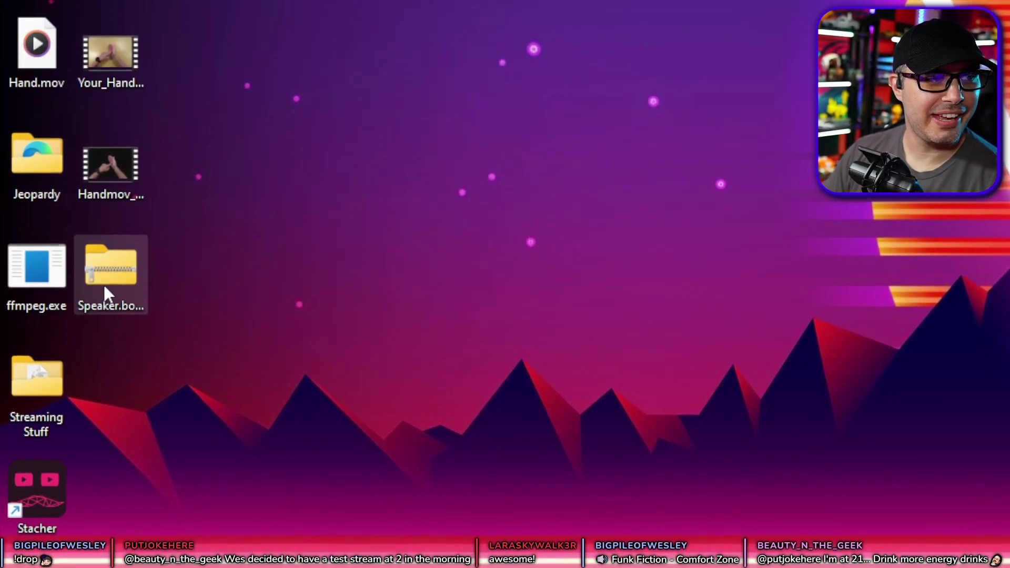
pyautogui.doubleClick(103, 286)
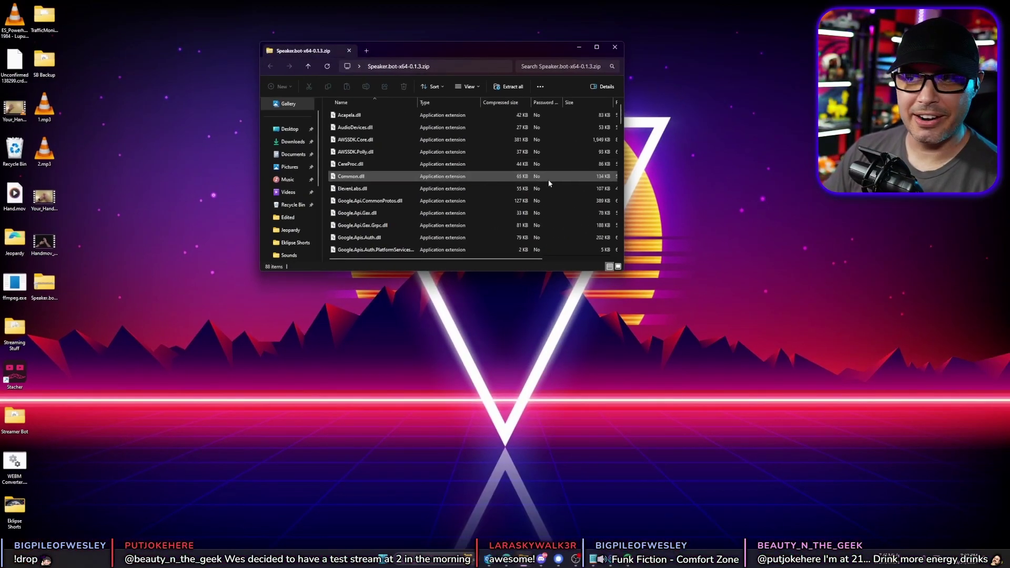
pyautogui.hotkey('ctrl', 'a')
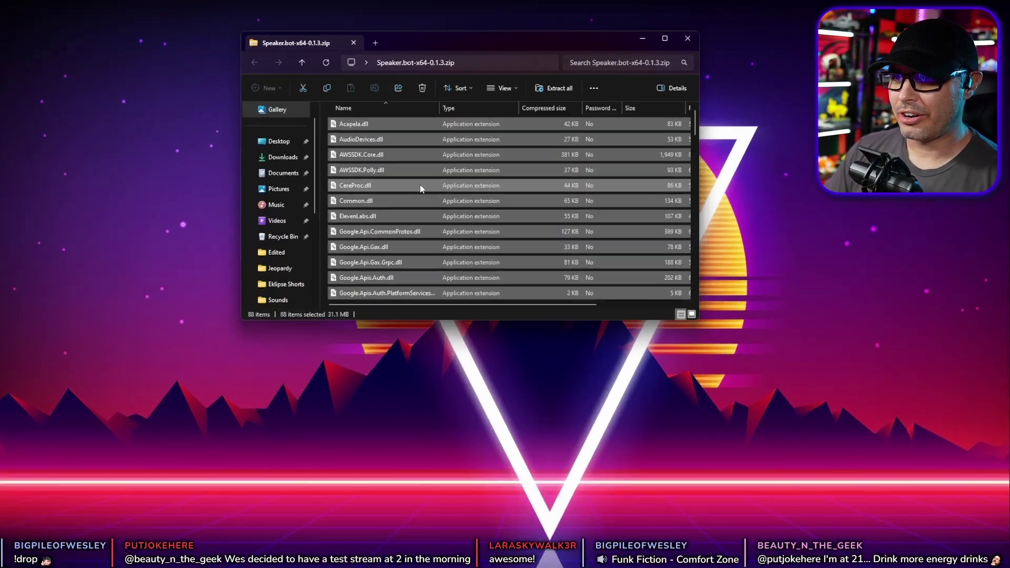
pyautogui.hotkey('ctrl', 'c')
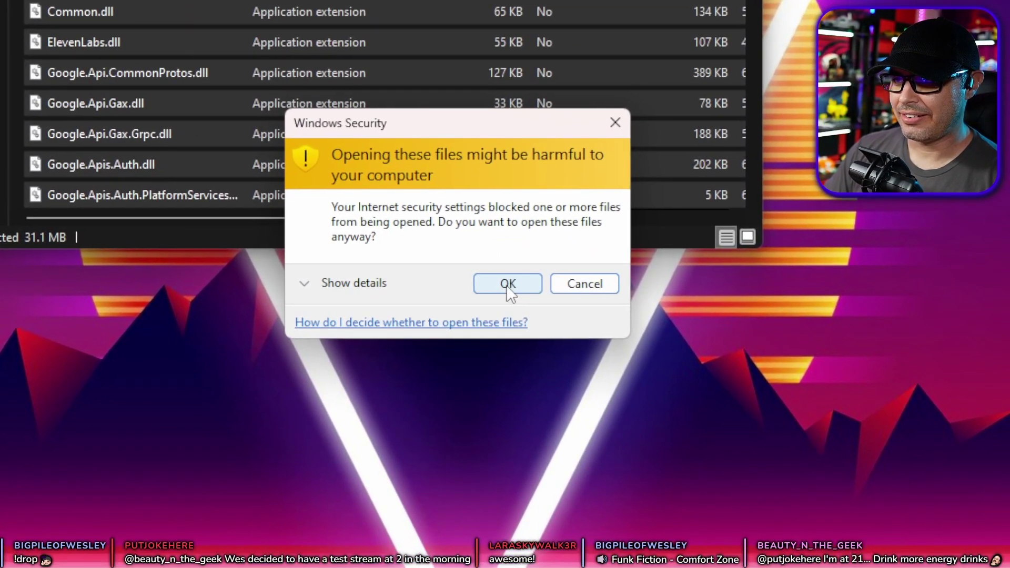
pyautogui.click(802, 567)
pyautogui.rightClick(502, 287)
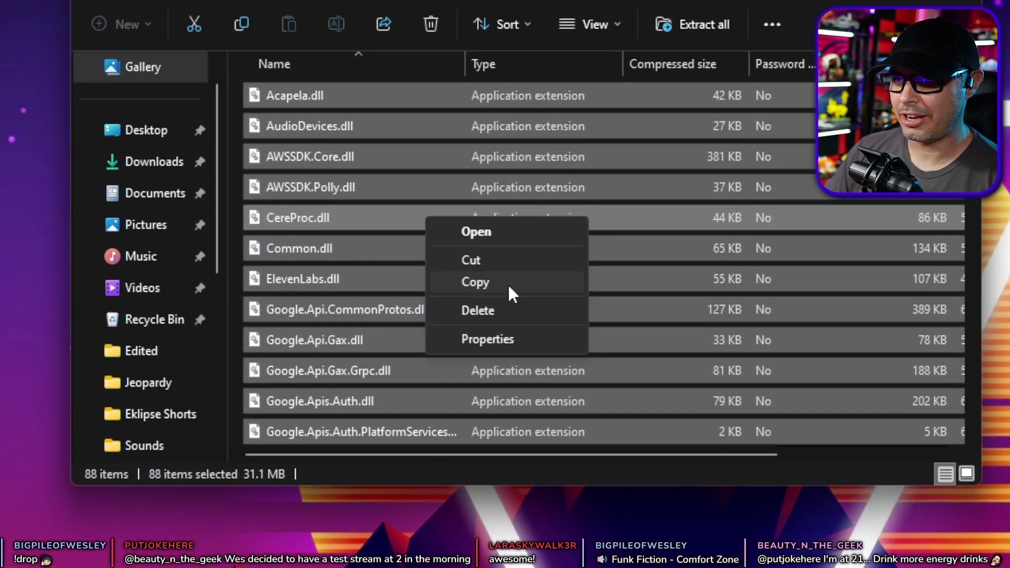
pyautogui.click(504, 282)
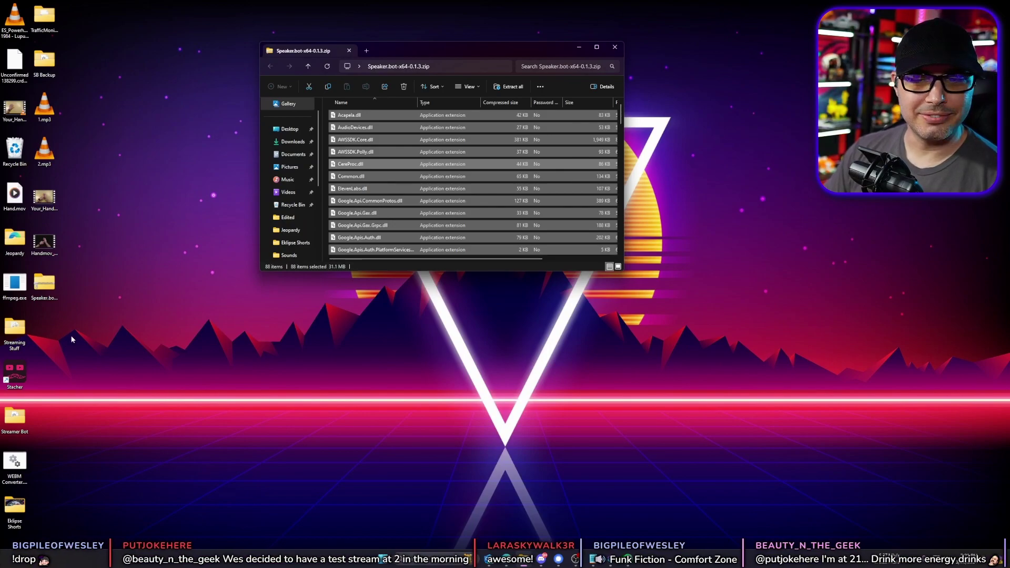
pyautogui.rightClick(47, 331)
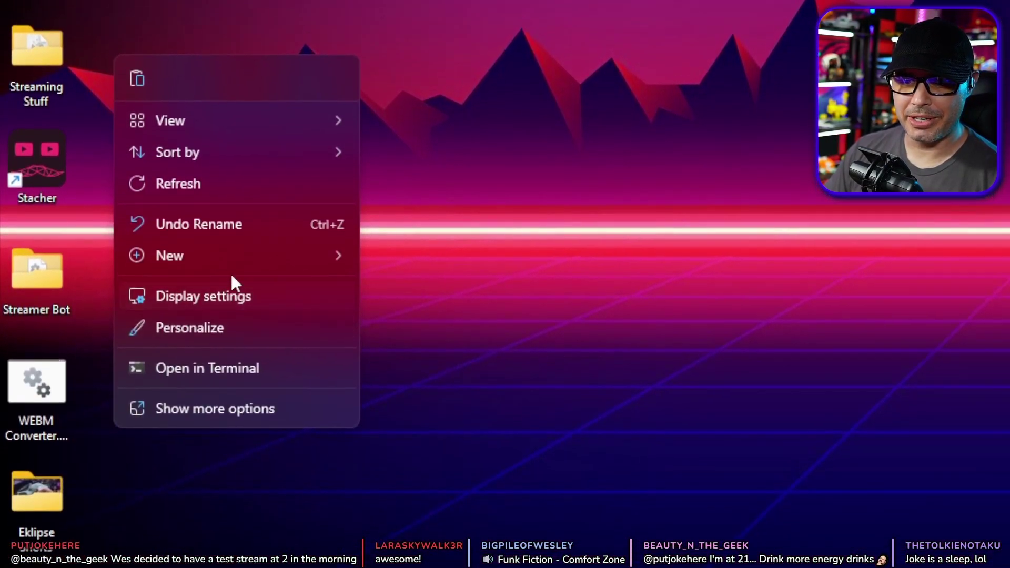
# - Create a new desktop folder named SpeakerBot and open it
pyautogui.moveTo(210, 255)
pyautogui.click(405, 262)
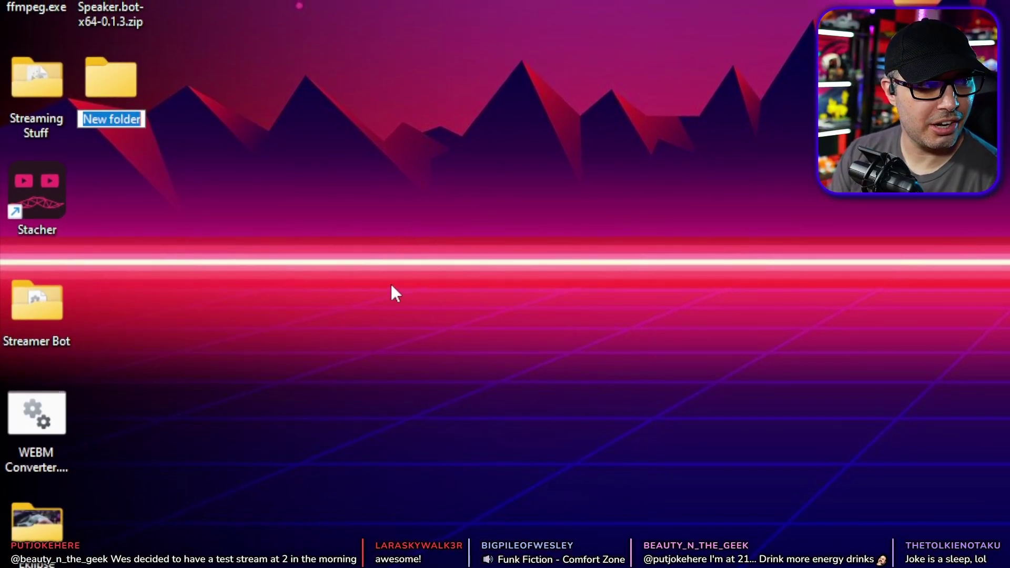
pyautogui.write('SpeakerB')
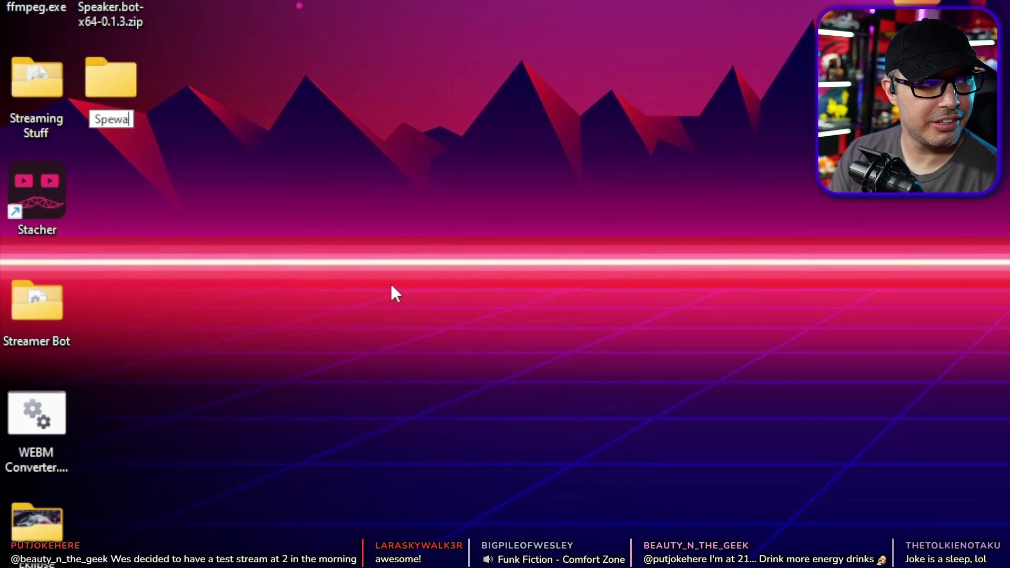
pyautogui.write('ot')
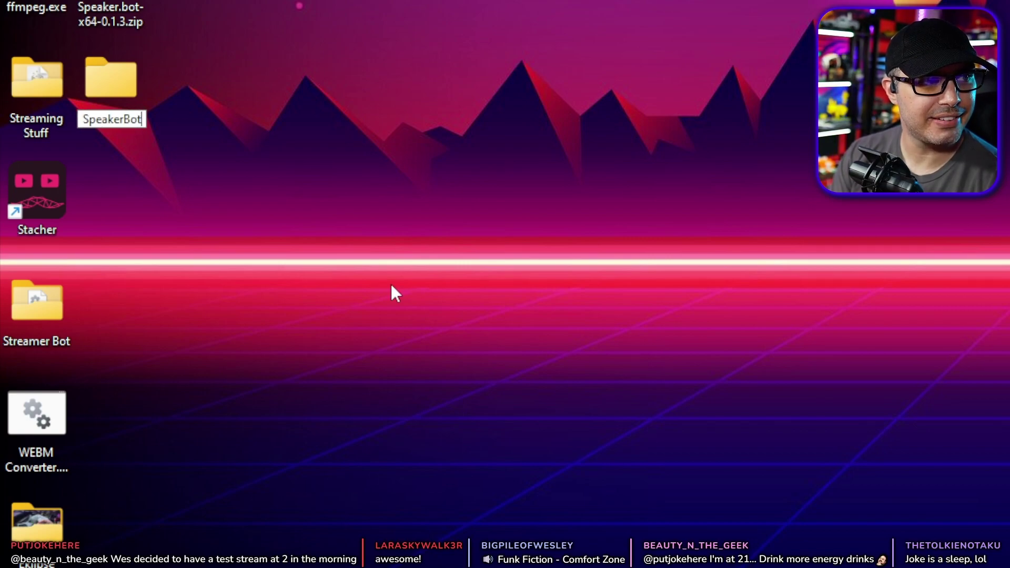
pyautogui.press('Return')
pyautogui.press('Return')
# - Paste the 88 copied Speaker.bot files into the SpeakerBot folder
pyautogui.rightClick(407, 153)
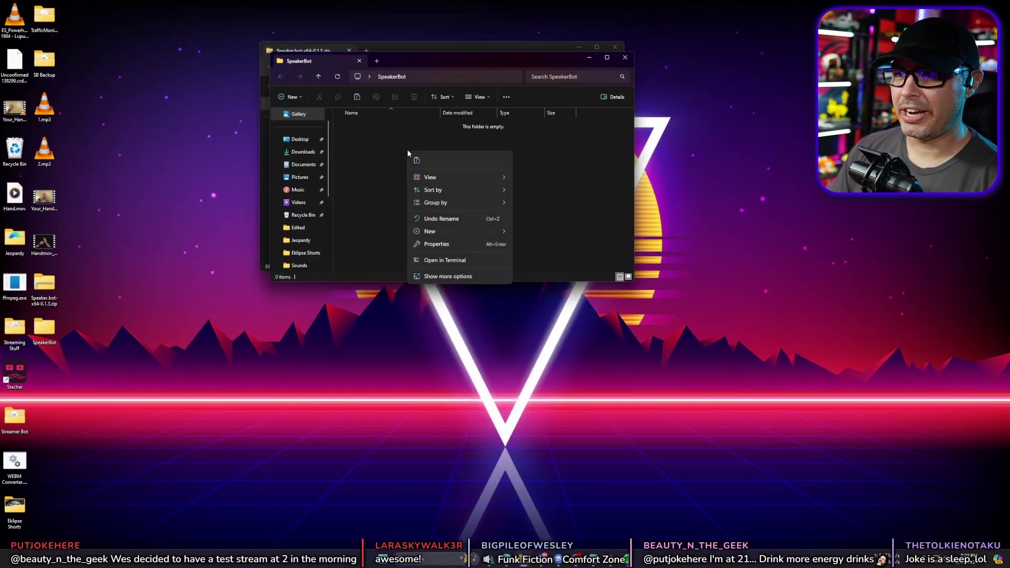
pyautogui.click(409, 153)
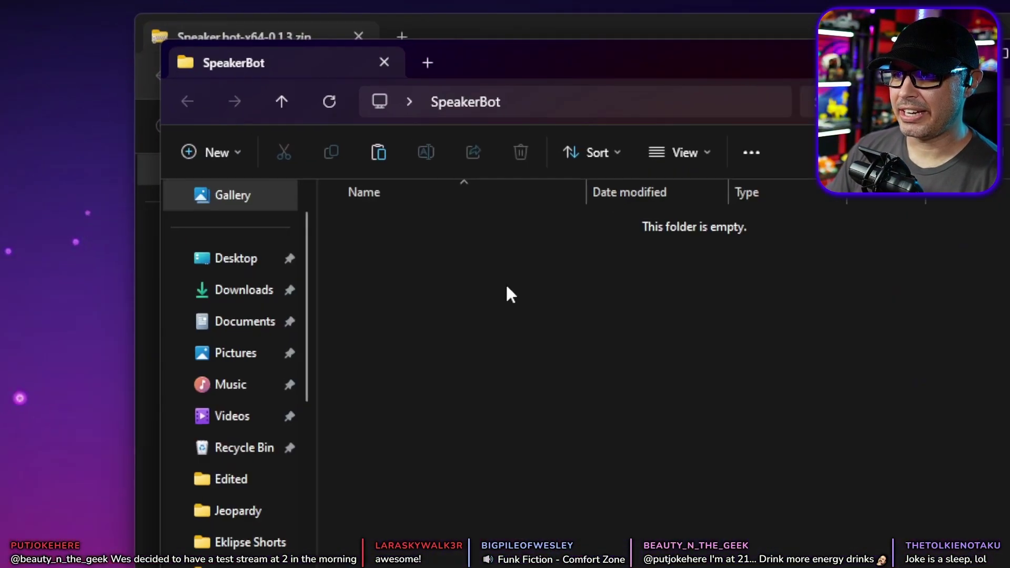
pyautogui.rightClick(409, 153)
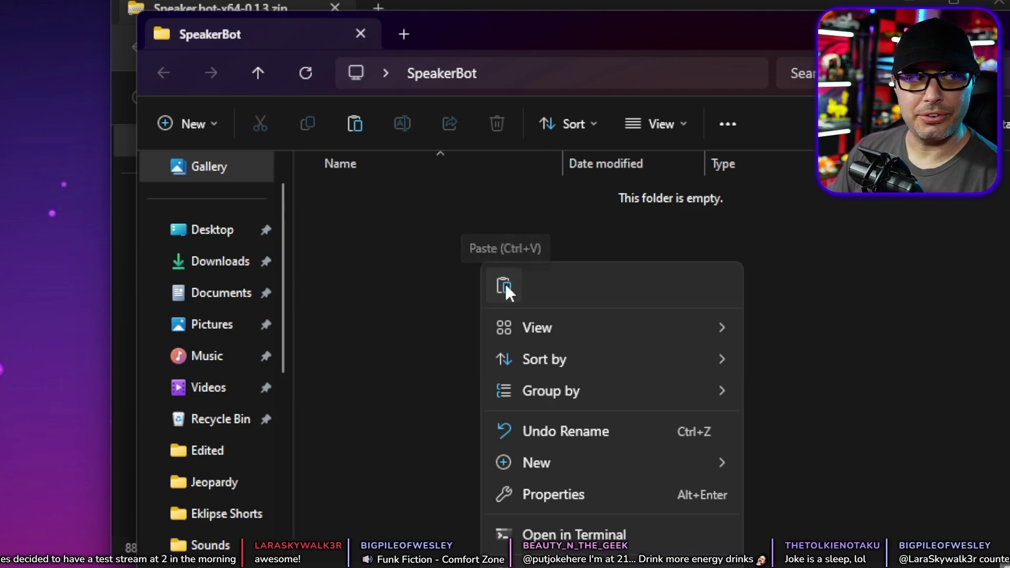
pyautogui.click(506, 285)
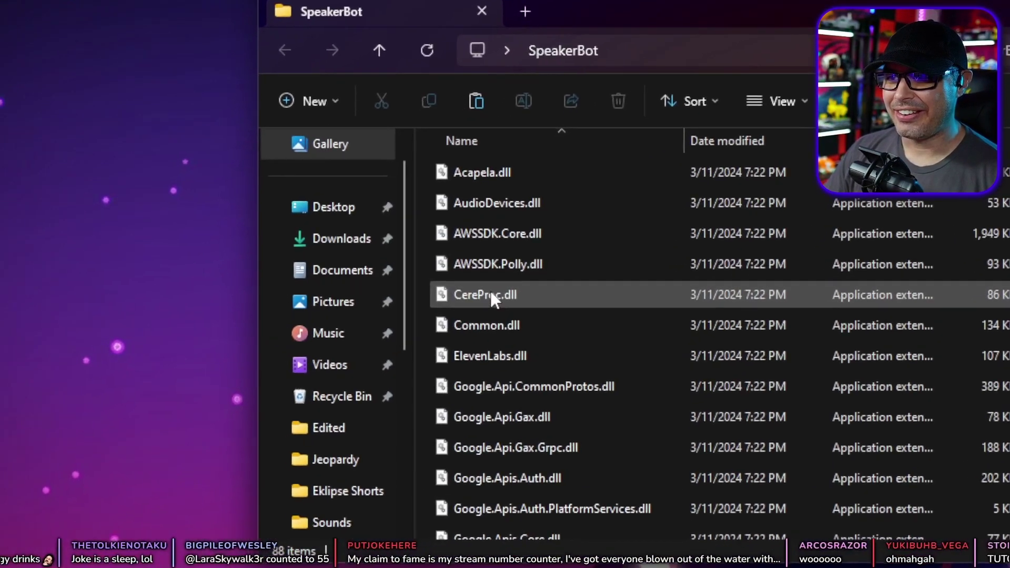
# - Create a desktop shortcut to Speaker.bot.exe by right-dragging it from the SpeakerBot folder
pyautogui.scroll(-15, 491, 295)
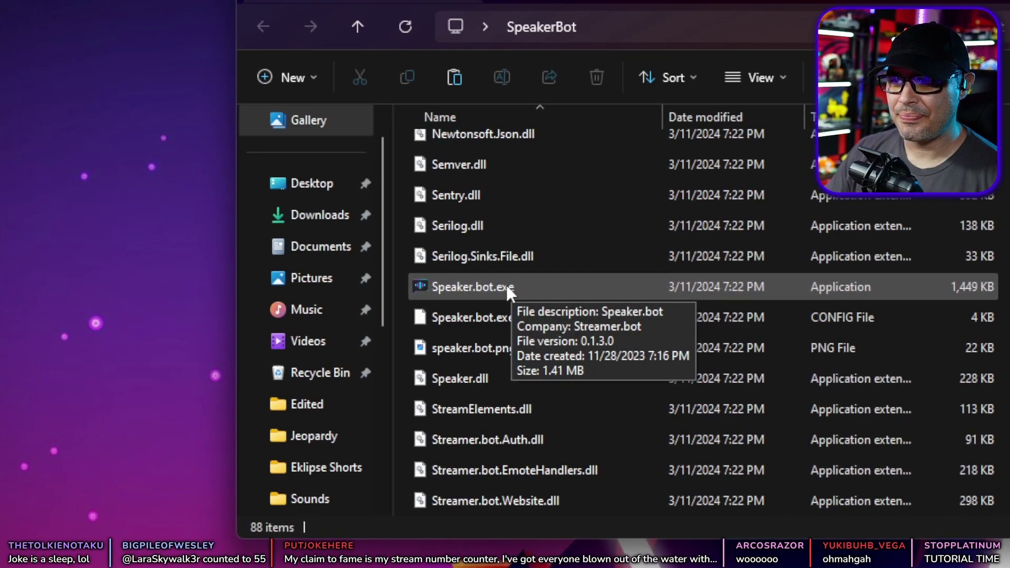
pyautogui.moveTo(505, 283); pyautogui.dragTo(167, 526)
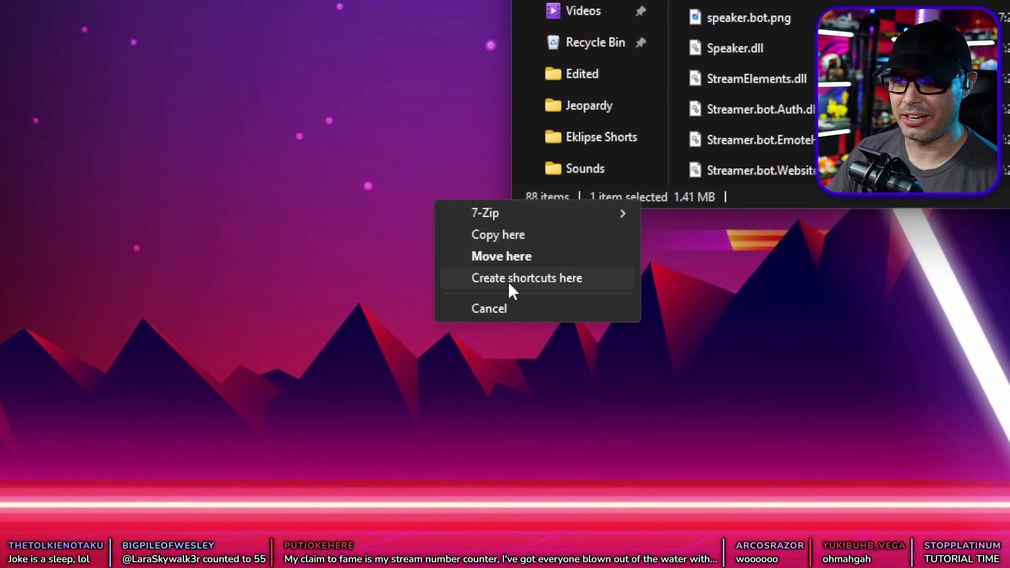
pyautogui.click(579, 366)
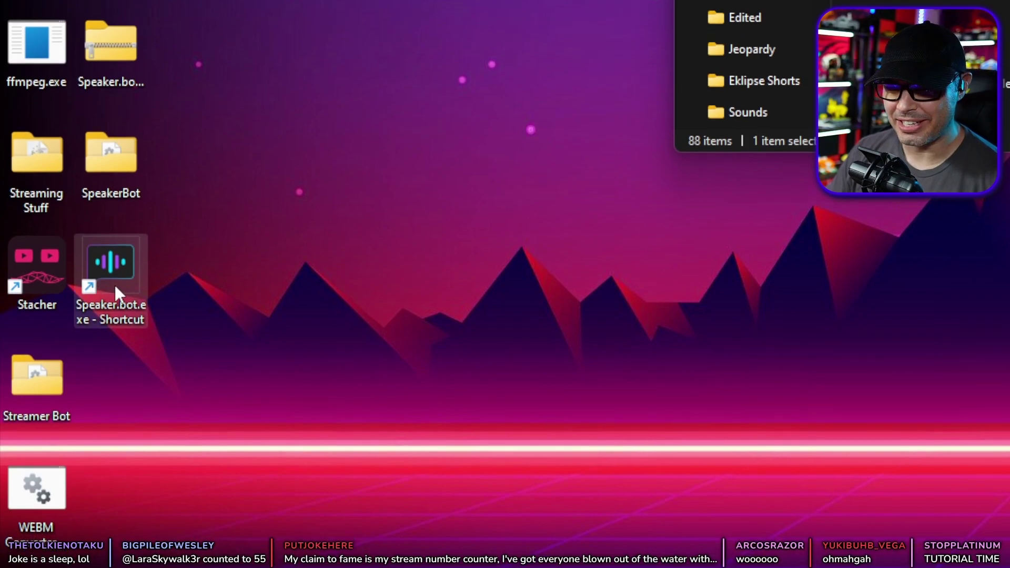
pyautogui.rightClick(115, 284)
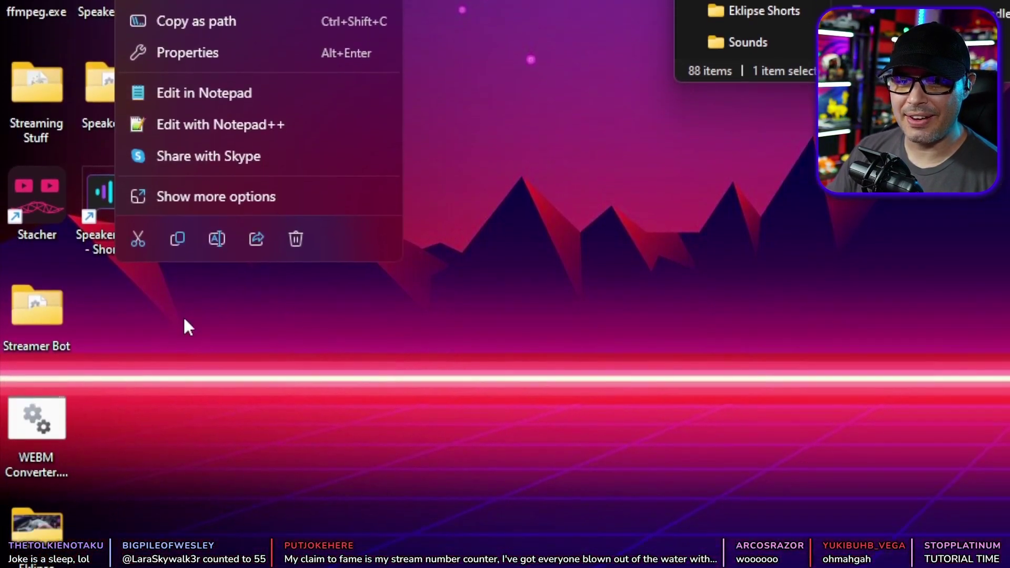
pyautogui.click(117, 442)
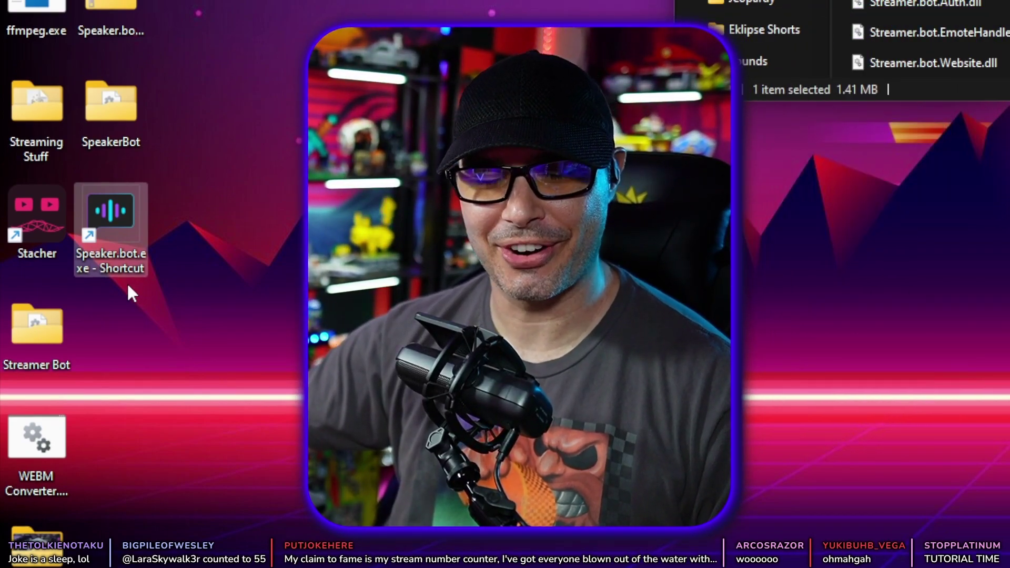
# - Launch Speaker.bot from the shortcut and rename the shortcut to Speaker.bot.exe
pyautogui.doubleClick(111, 221)
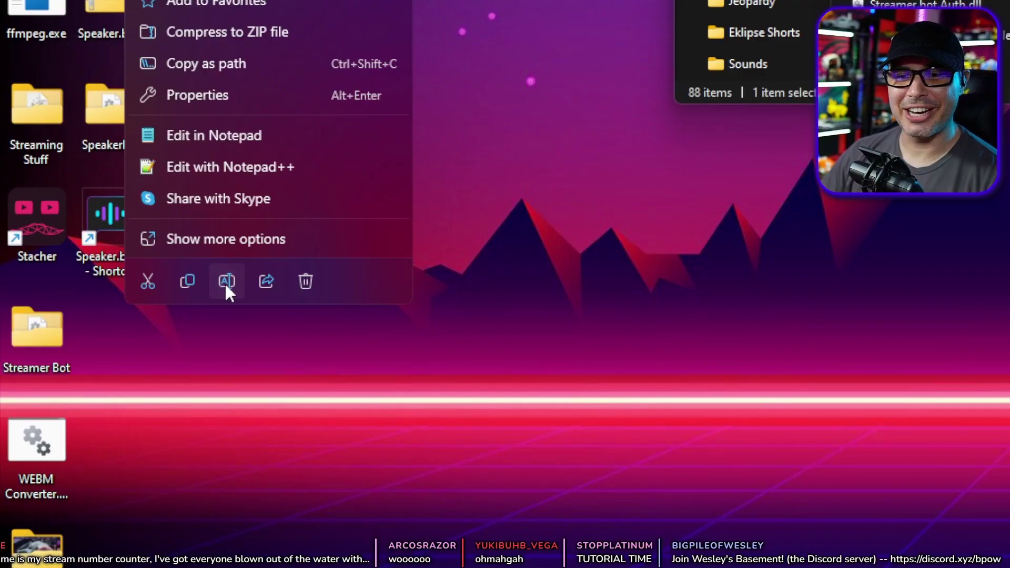
pyautogui.click(225, 282)
pyautogui.click(142, 278)
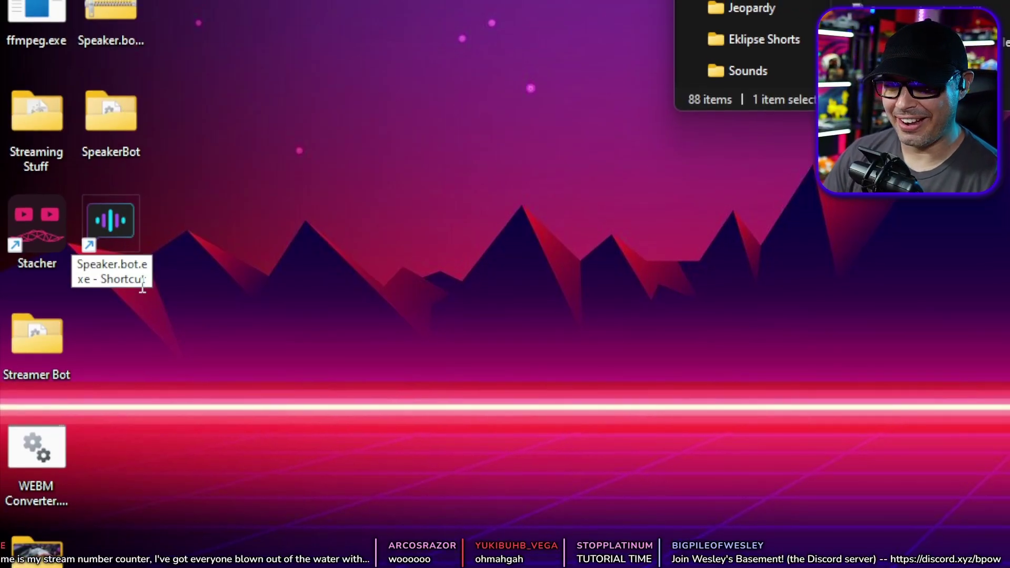
pyautogui.press('BackSpace')
pyautogui.press('BackSpace')
pyautogui.press('BackSpace')
pyautogui.press('BackSpace')
pyautogui.press('BackSpace')
pyautogui.press('BackSpace')
pyautogui.press('BackSpace')
pyautogui.press('Return')
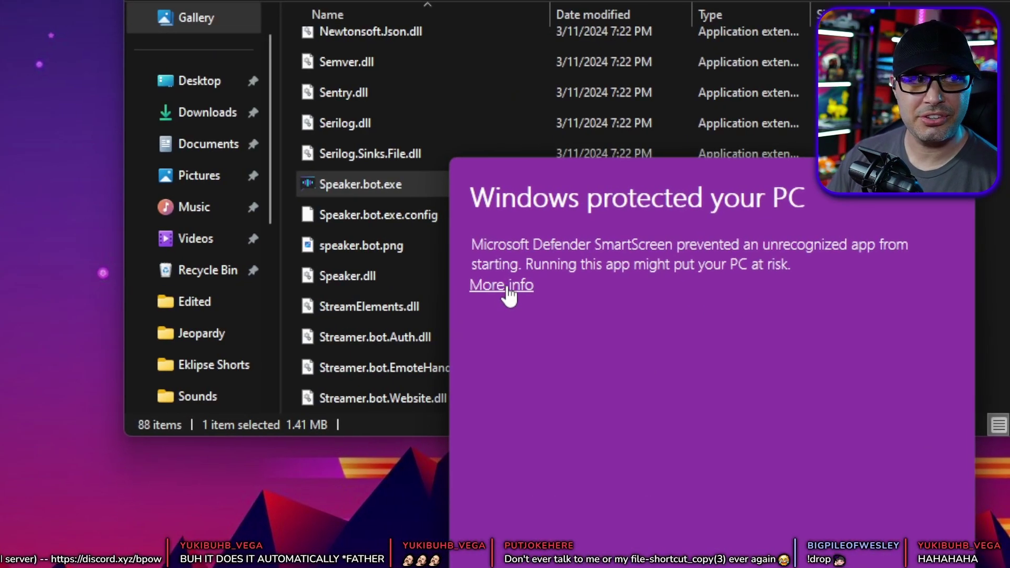
# - Run Speaker.bot past the SmartScreen warning and close the SpeakerBot folder
pyautogui.click(424, 221)
pyautogui.click(505, 292)
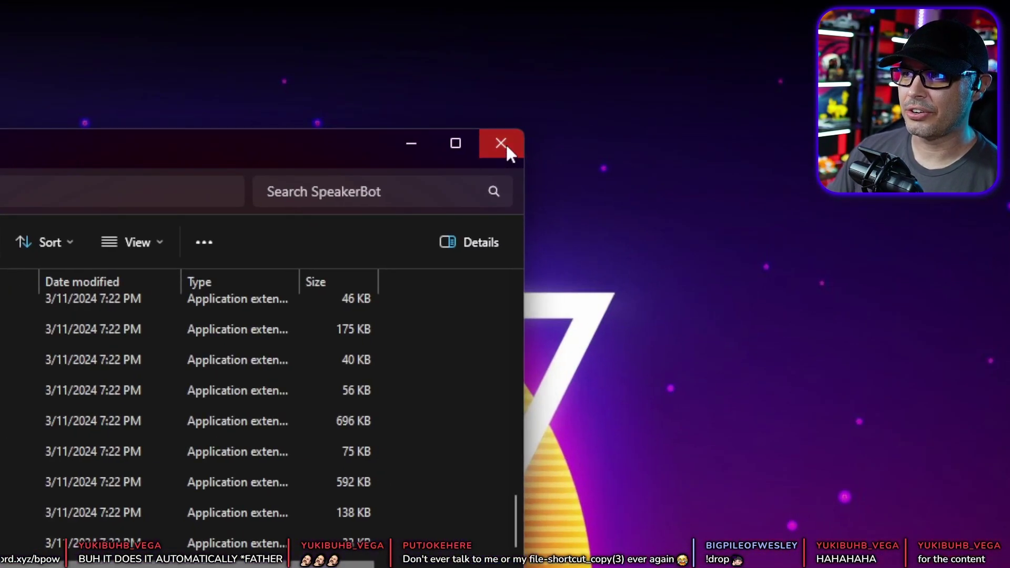
pyautogui.click(625, 57)
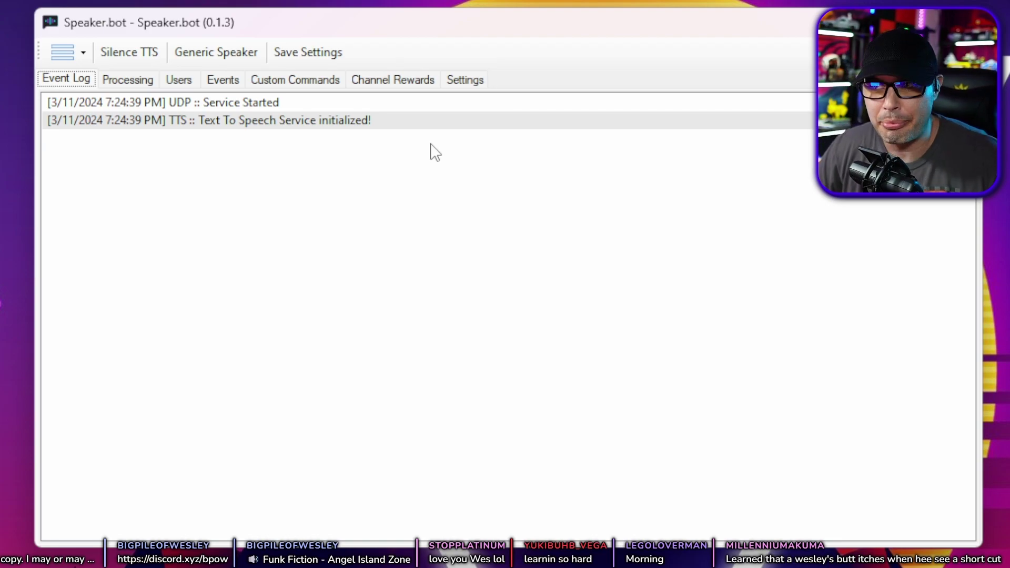
# - Log in to Twitch from Settings > Accounts and authorize Speaker.bot in the browser
pyautogui.click(465, 82)
pyautogui.click(116, 101)
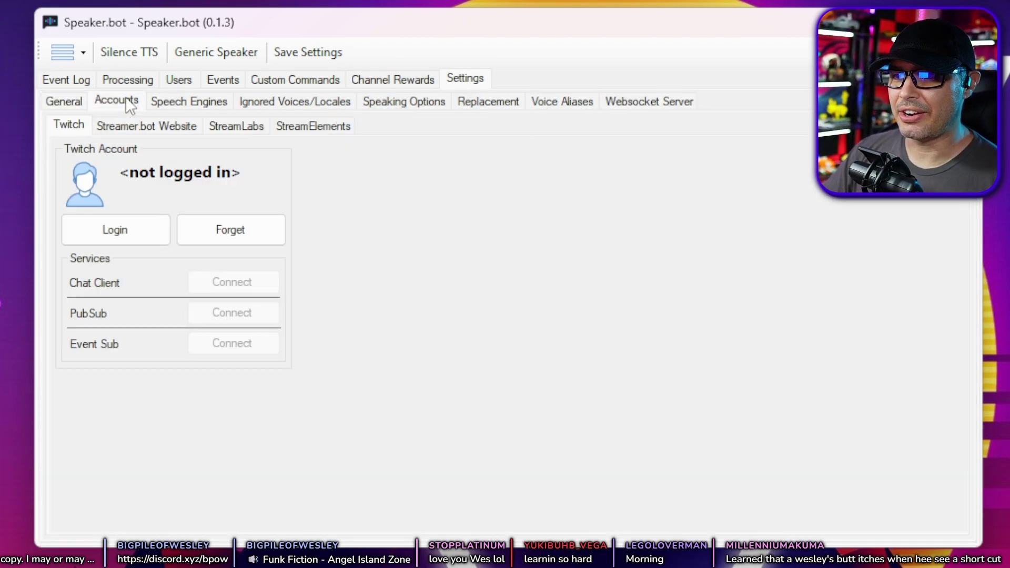
pyautogui.click(118, 226)
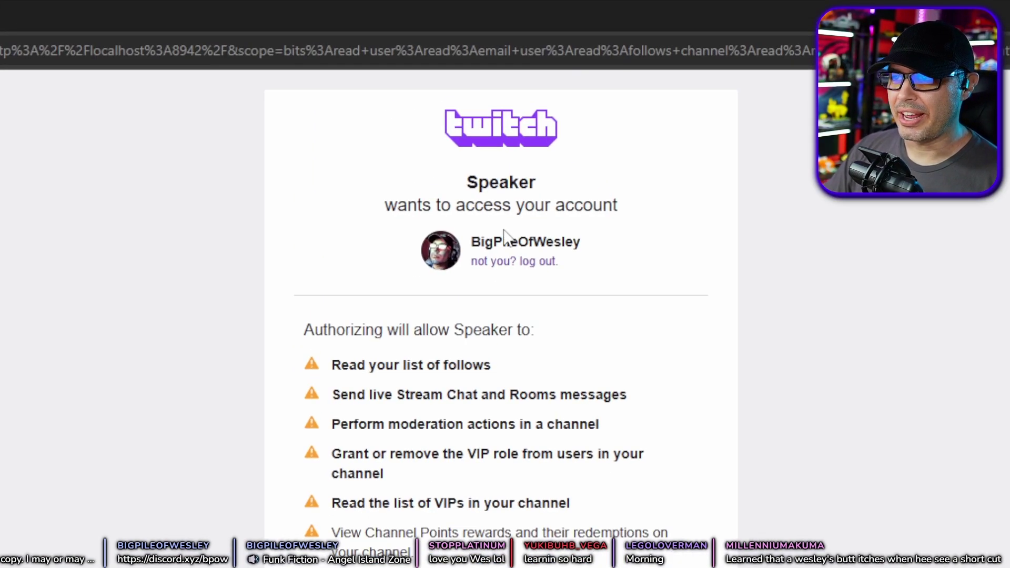
pyautogui.scroll(-8, 503, 236)
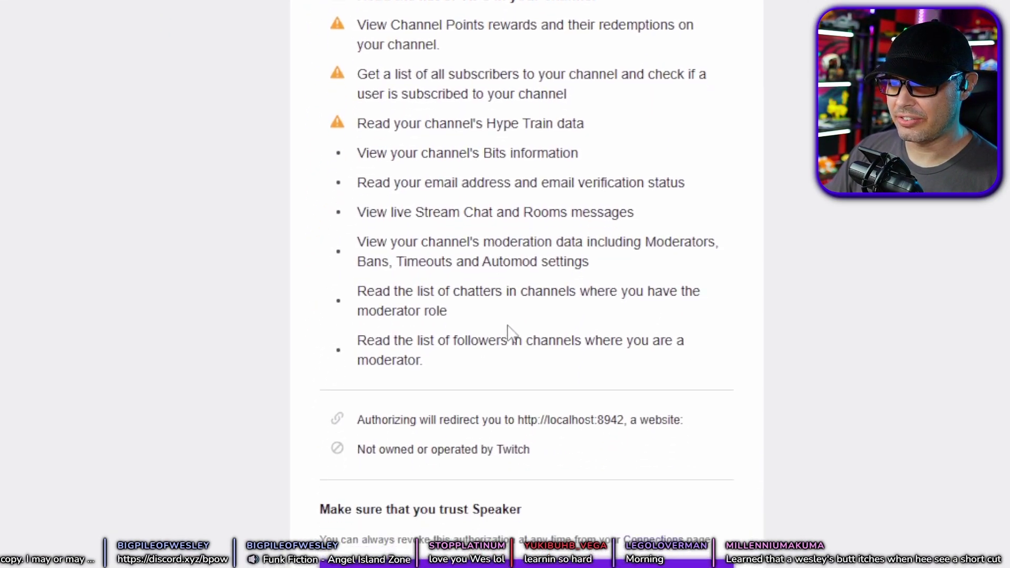
pyautogui.scroll(-6, 508, 315)
pyautogui.click(514, 280)
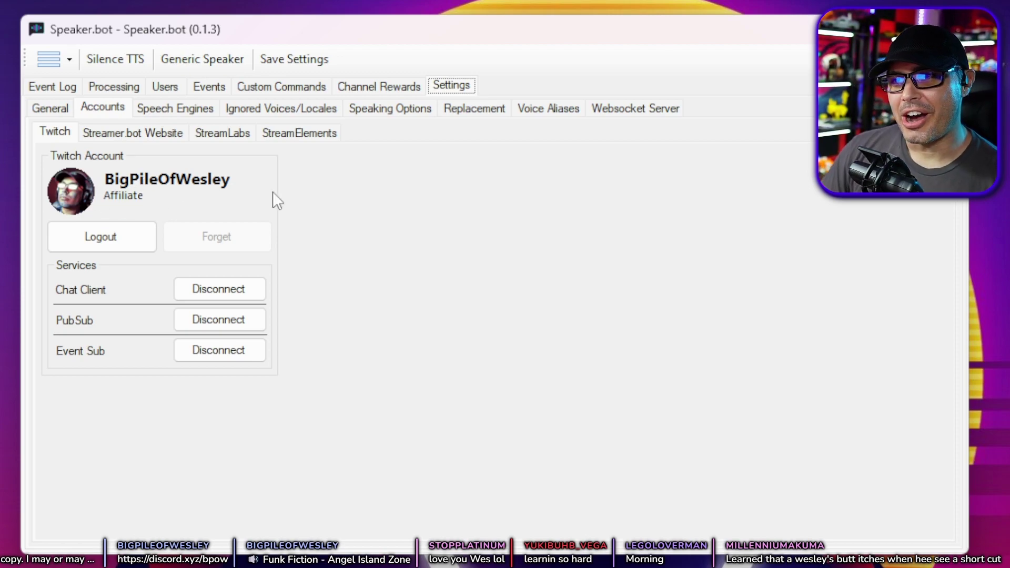
# - Set Audio Output Device to Wave Link Speaker Bot (Elgato Wave:3) and enable text-to-speech
pyautogui.click(50, 107)
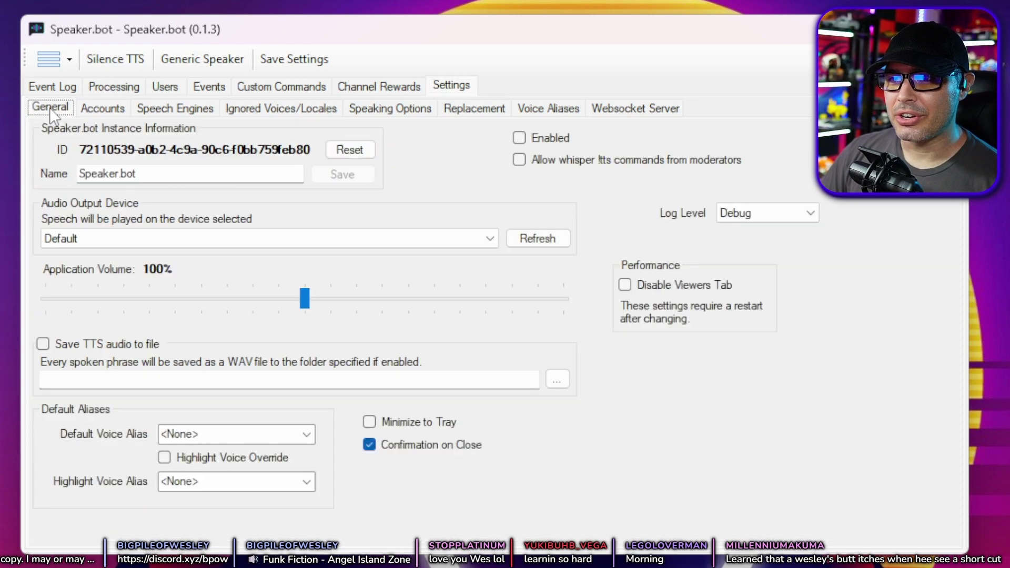
pyautogui.click(132, 239)
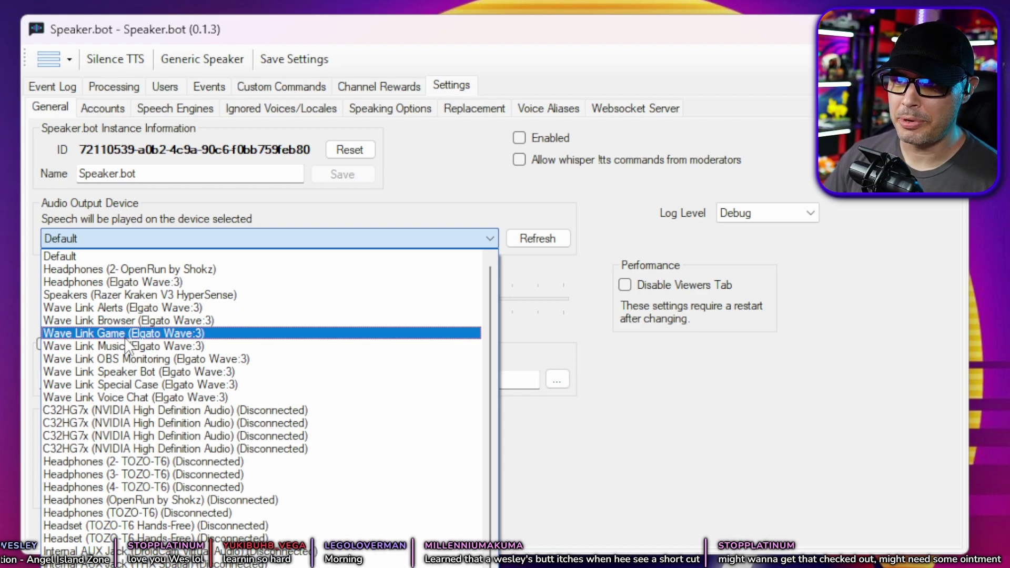
pyautogui.click(126, 374)
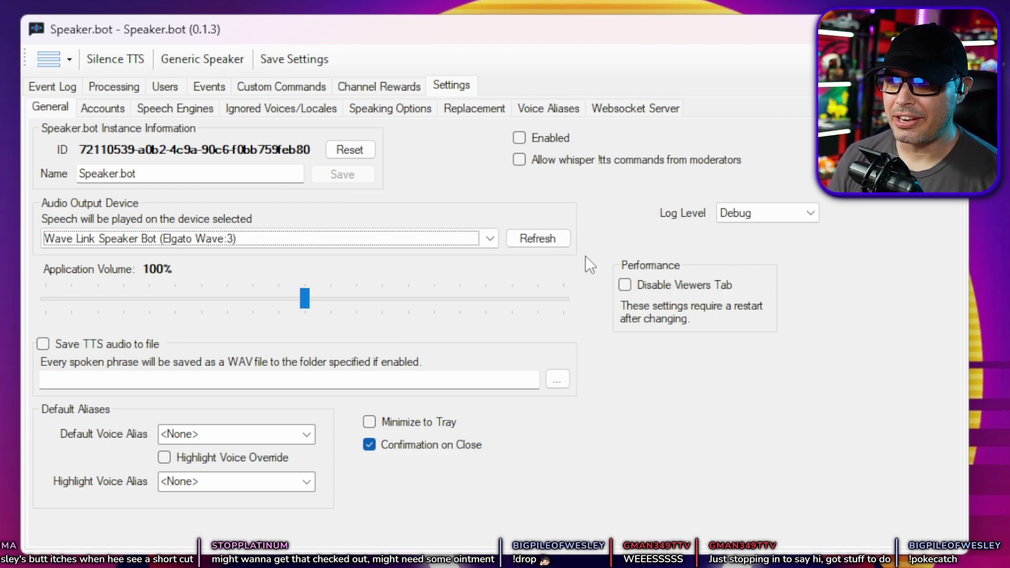
pyautogui.click(520, 136)
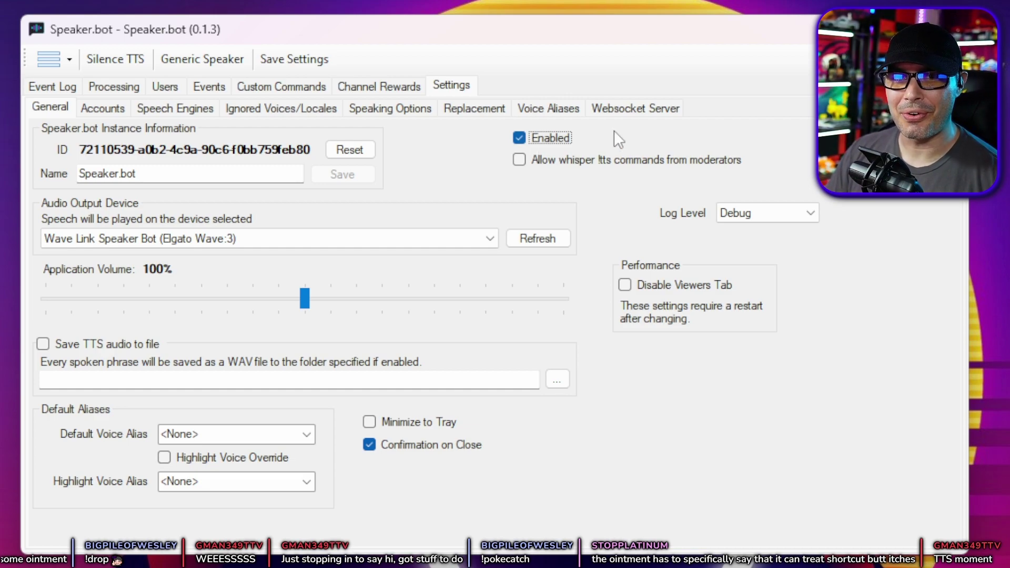
pyautogui.click(115, 58)
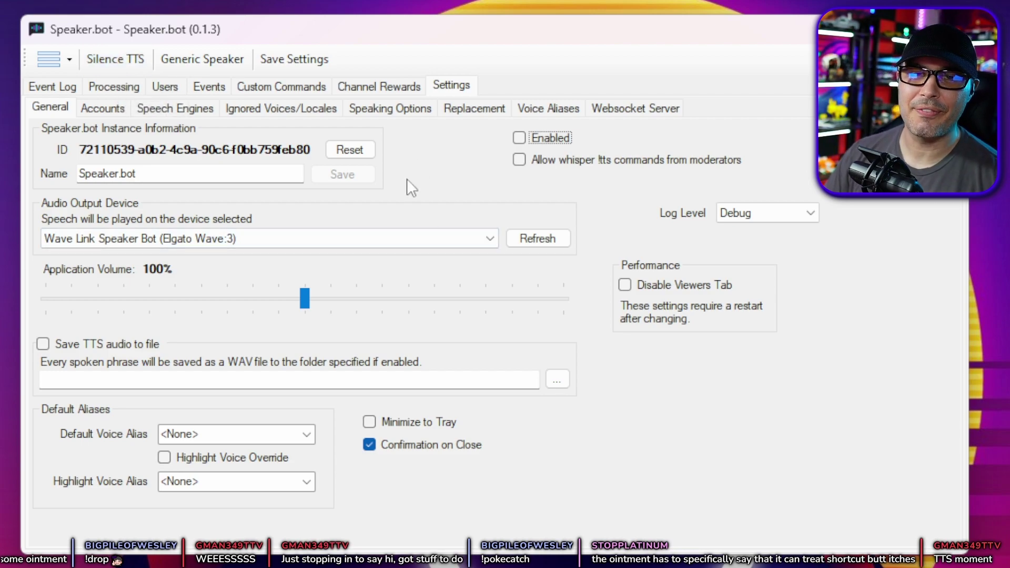
pyautogui.click(535, 140)
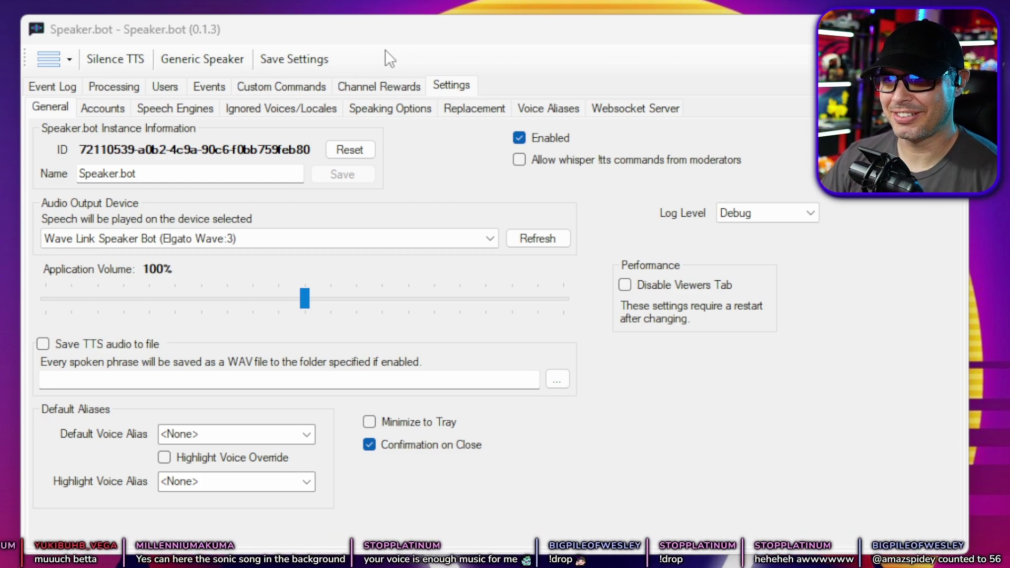
pyautogui.click(178, 109)
# - Add the Sapi5 engine, providing Microsoft David Desktop and Microsoft Zira Desktop voices
pyautogui.click(93, 143)
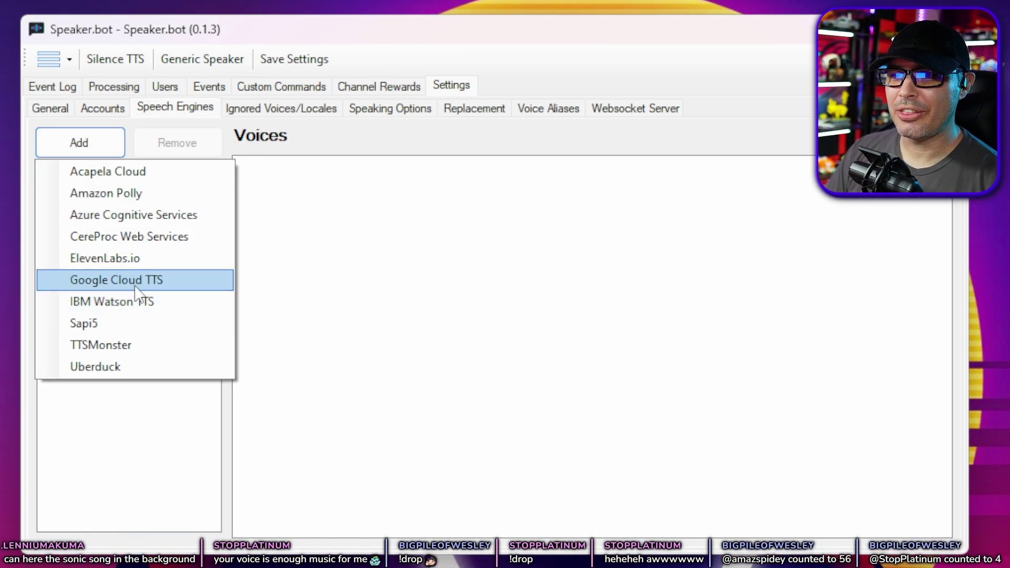
pyautogui.click(127, 328)
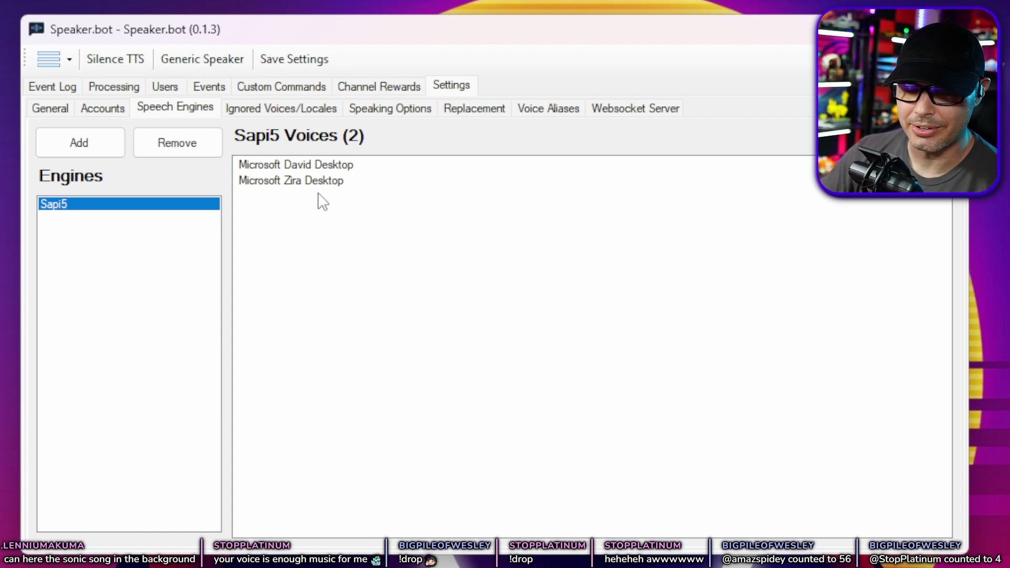
# - View the Speaking Options page, toggling Say Everything on and back off
pyautogui.click(392, 108)
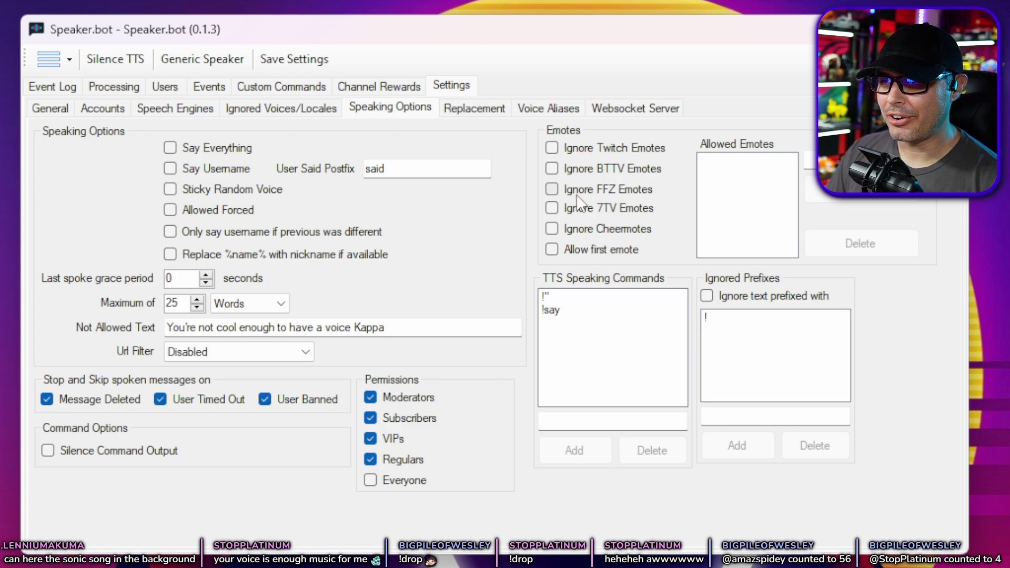
pyautogui.click(602, 419)
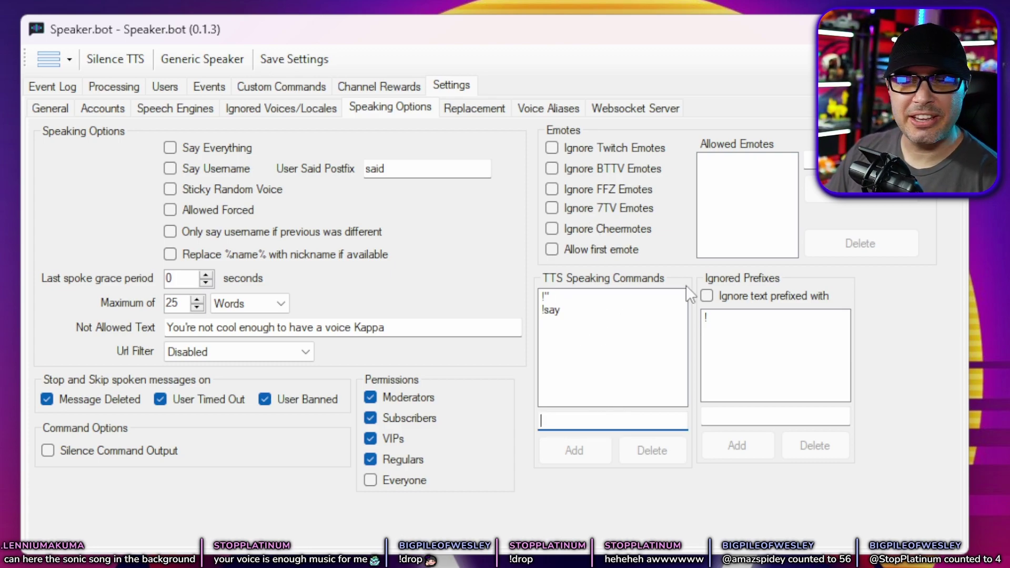
pyautogui.click(169, 147)
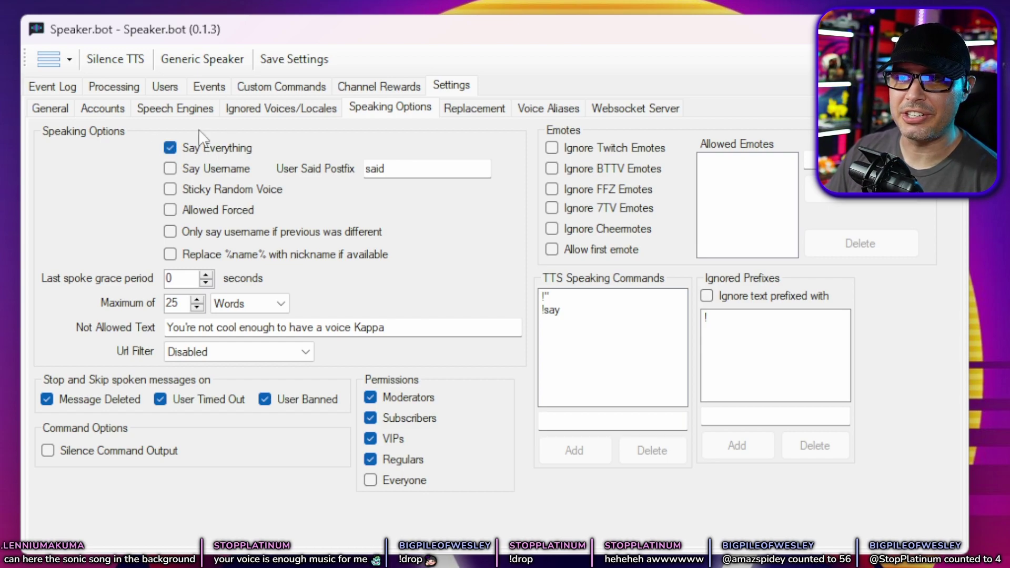
pyautogui.click(215, 151)
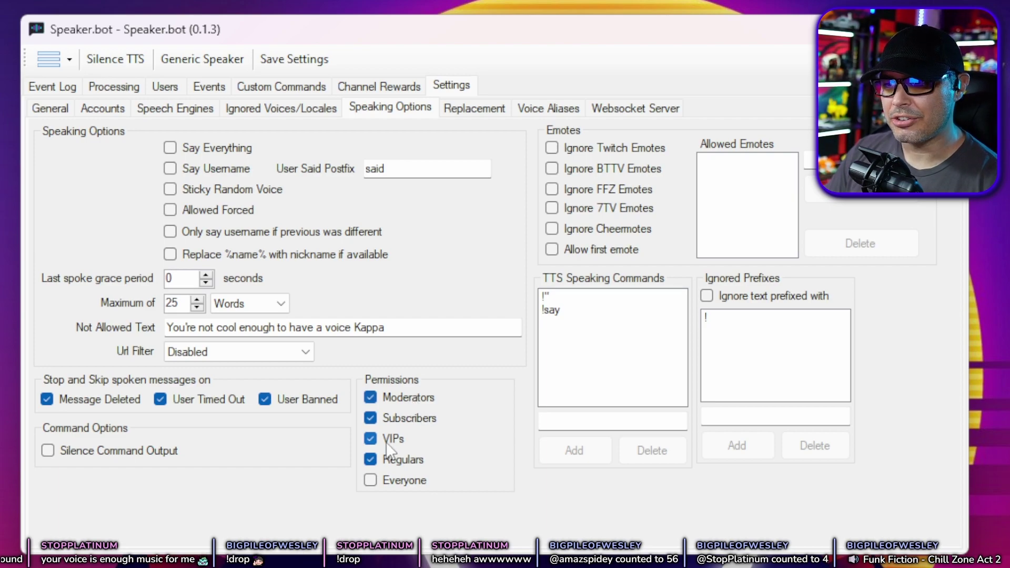
# - Allow Everyone to use TTS and replace the !" and !say commands with !s
pyautogui.click(370, 480)
pyautogui.click(583, 420)
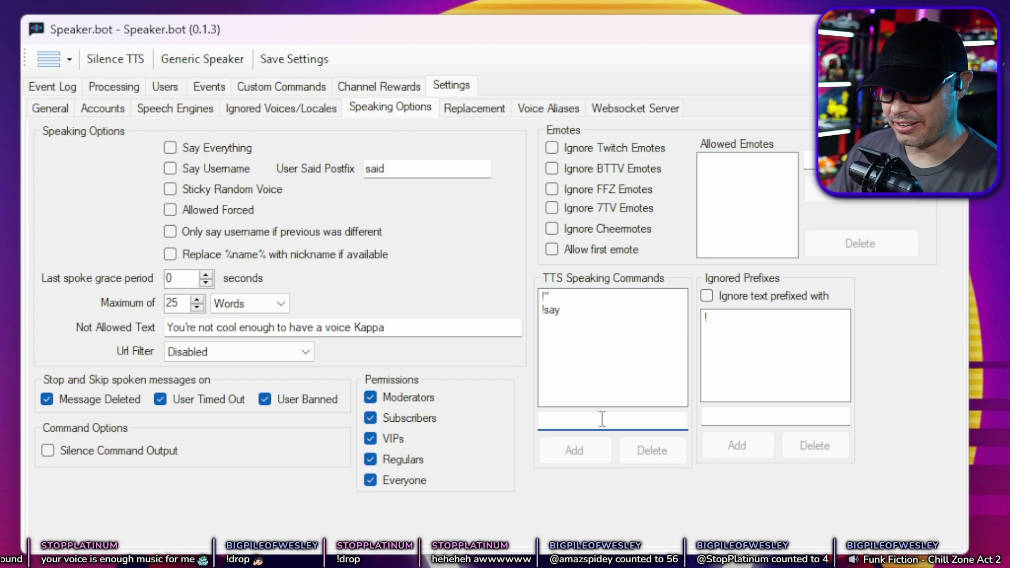
pyautogui.write('!s')
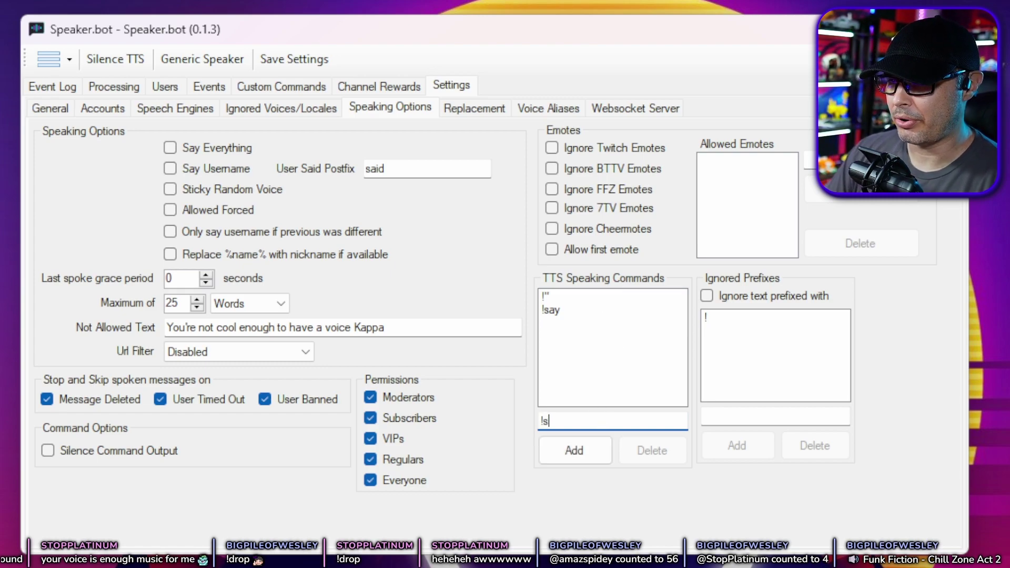
pyautogui.click(582, 449)
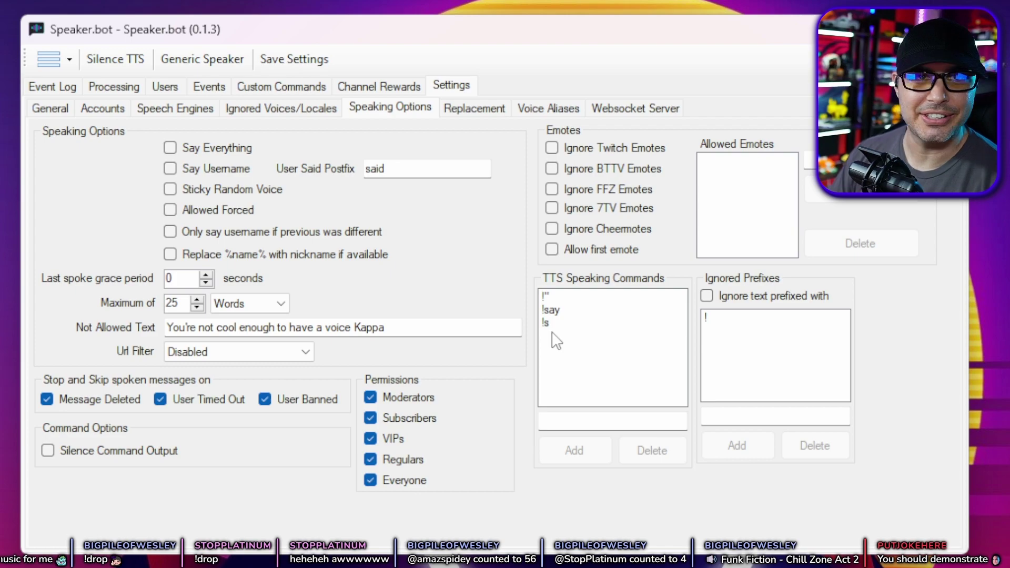
pyautogui.click(564, 300)
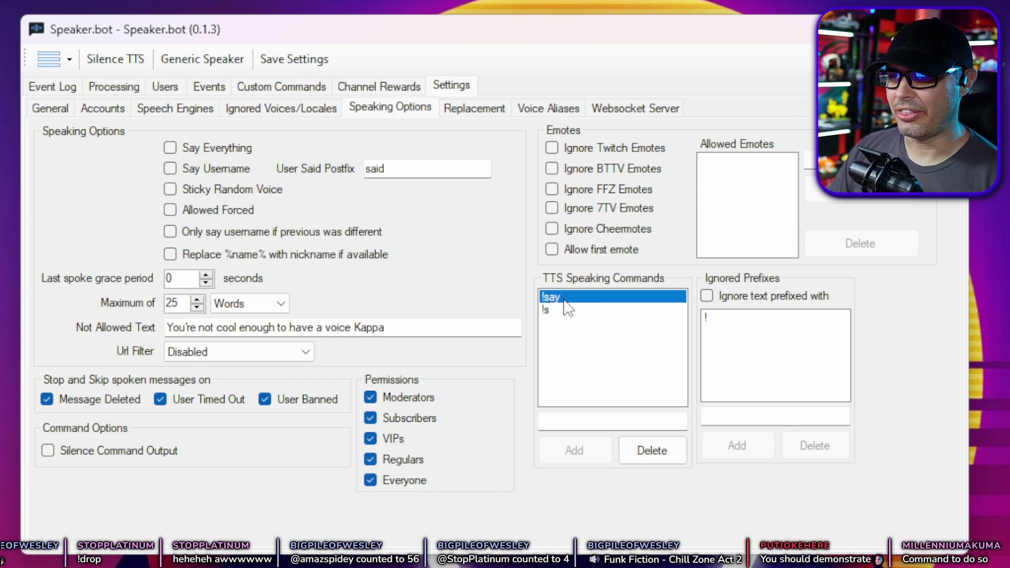
pyautogui.click(672, 457)
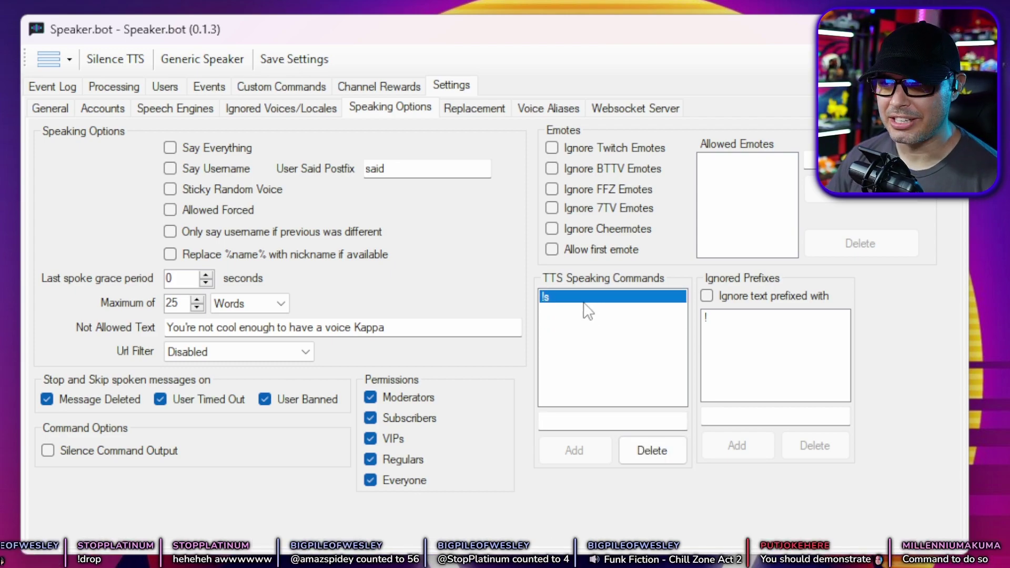
# - Ignore !-prefixed text, Twitch, BTTV, FFZ and 7TV emotes and cheermotes, leaving Allow first emote off
pyautogui.click(722, 304)
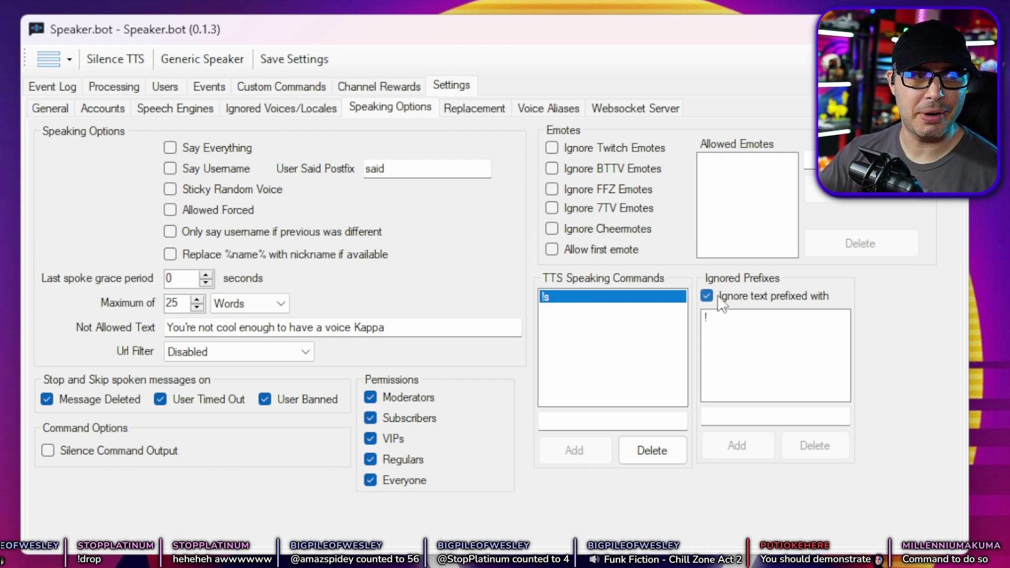
pyautogui.click(731, 317)
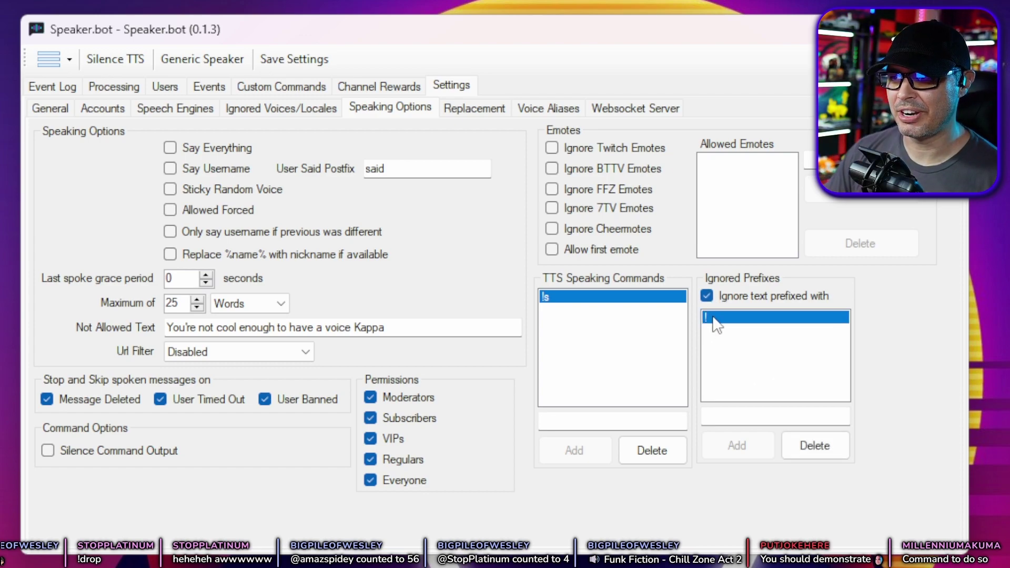
pyautogui.click(608, 150)
pyautogui.click(606, 169)
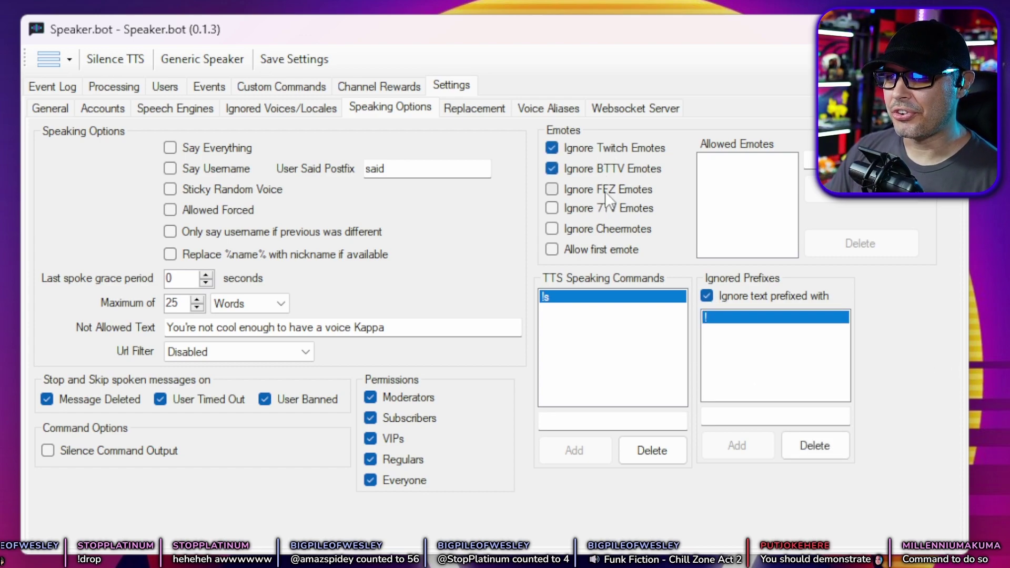
pyautogui.click(605, 192)
pyautogui.click(608, 211)
pyautogui.click(608, 230)
pyautogui.click(605, 250)
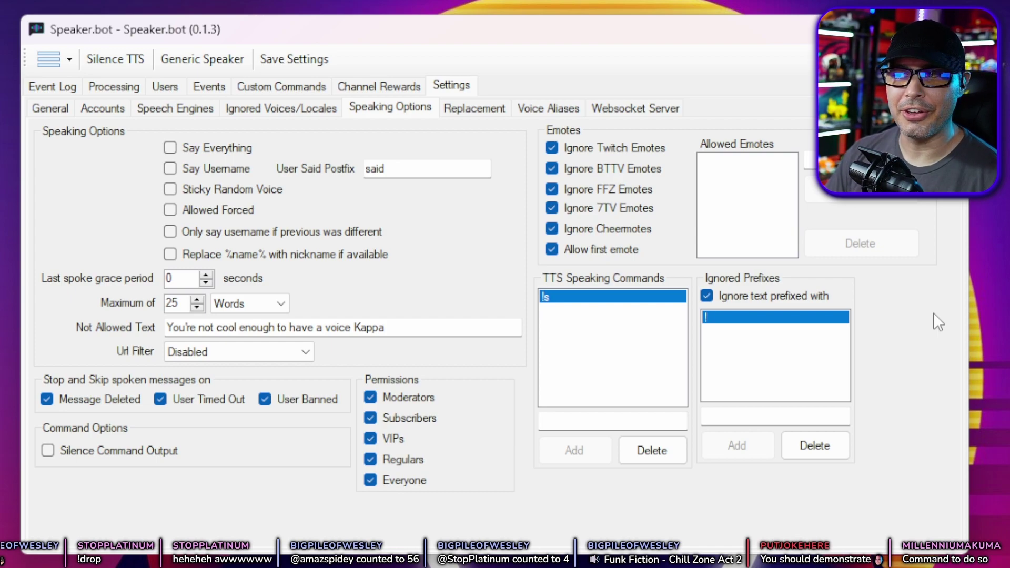
pyautogui.click(587, 252)
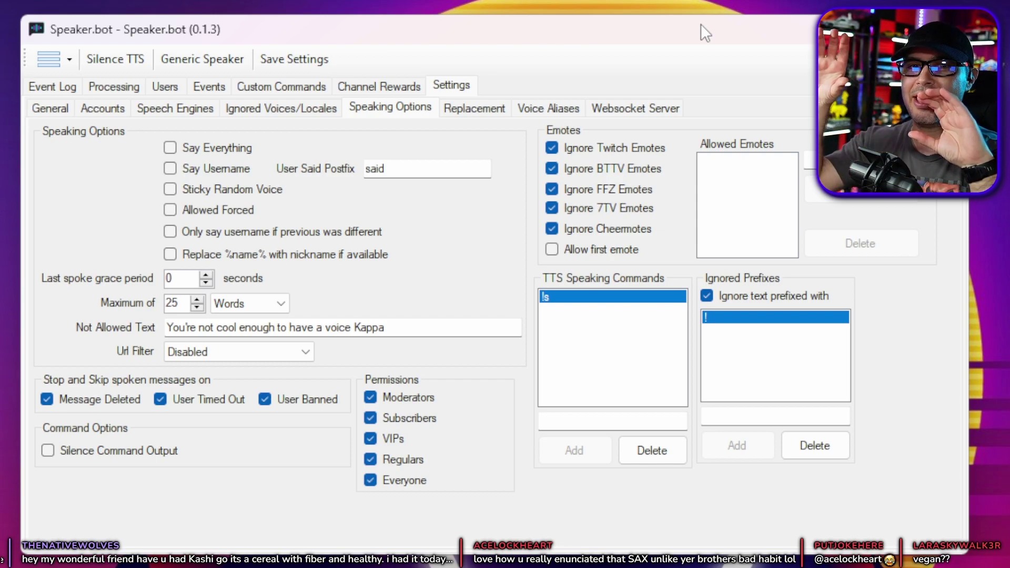
# - Create a voice alias named 'Default' using the Wave Link Speaker Bot output device
pyautogui.click(561, 112)
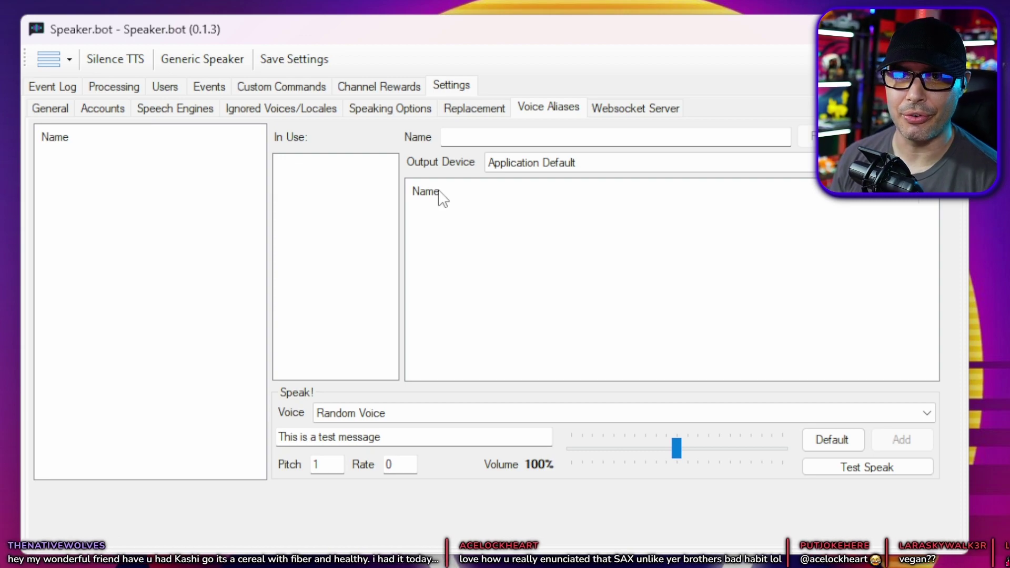
pyautogui.click(493, 139)
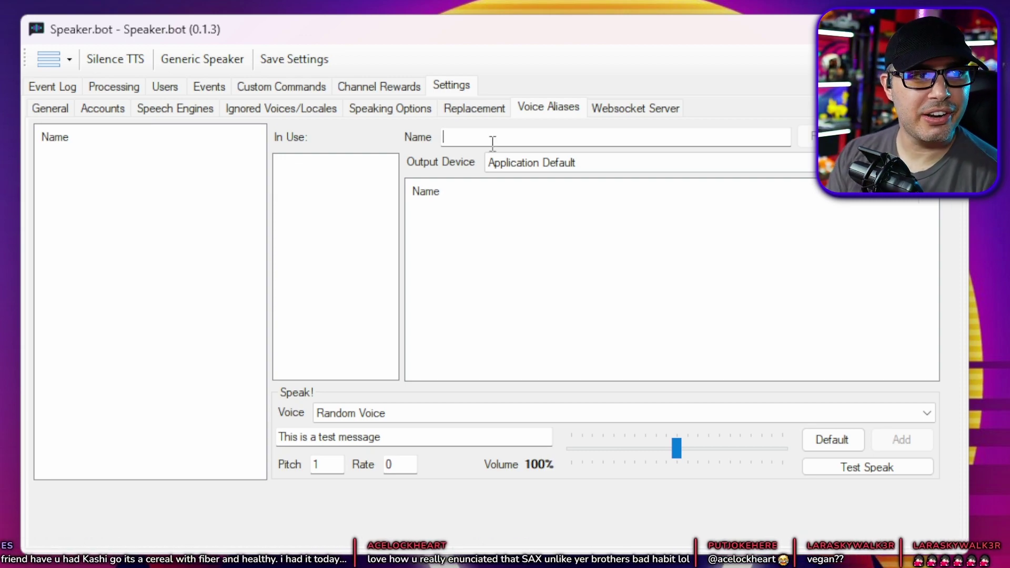
pyautogui.write('Default')
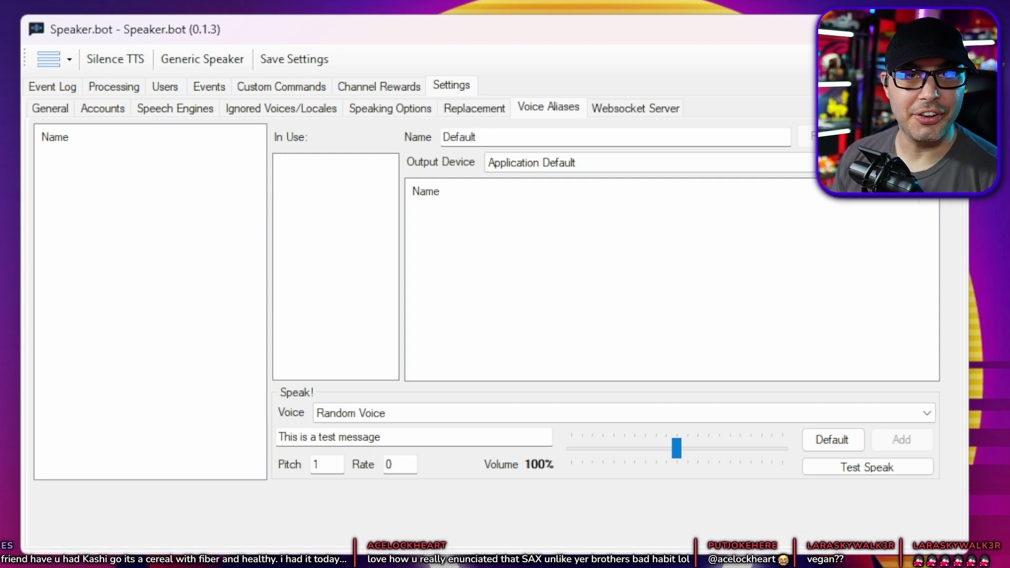
pyautogui.click(559, 163)
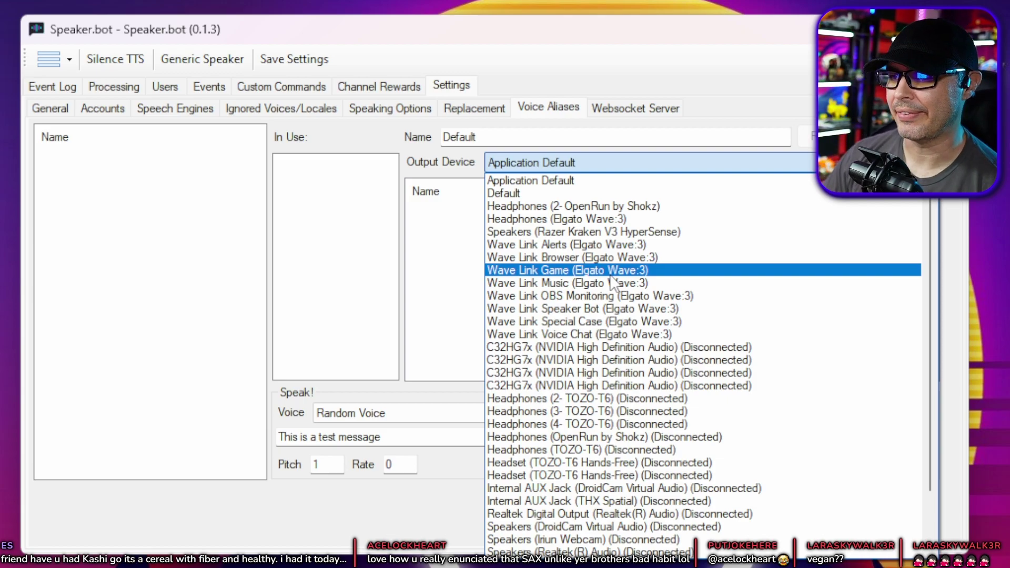
pyautogui.click(610, 308)
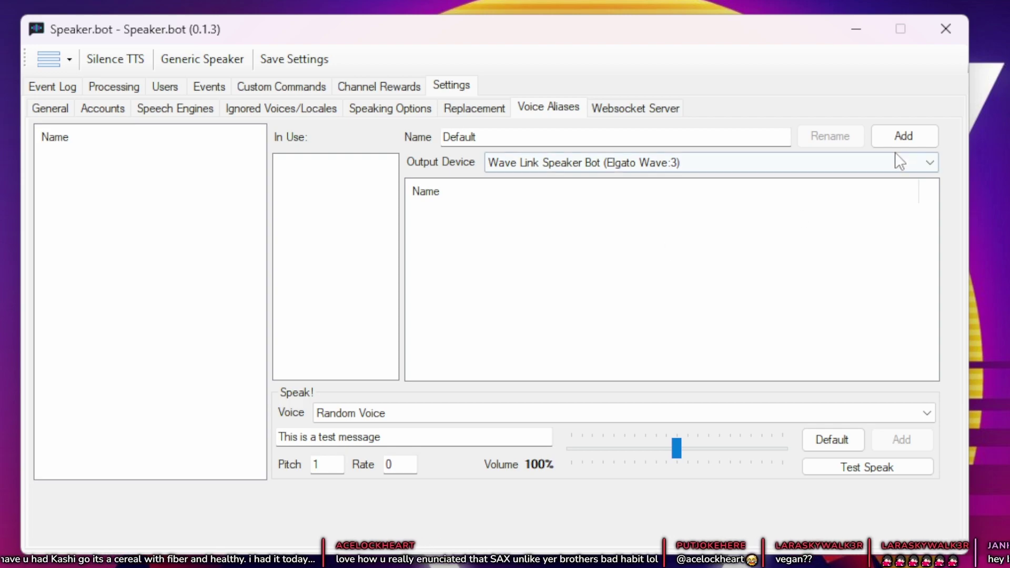
pyautogui.click(907, 136)
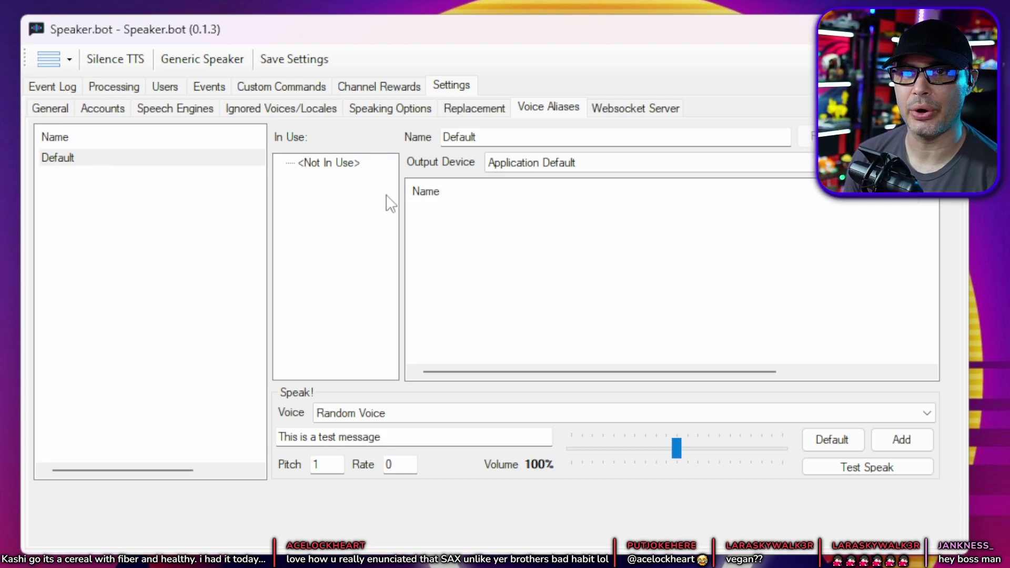
# - Select the Microsoft David Desktop voice and test-speak the current message
pyautogui.click(403, 413)
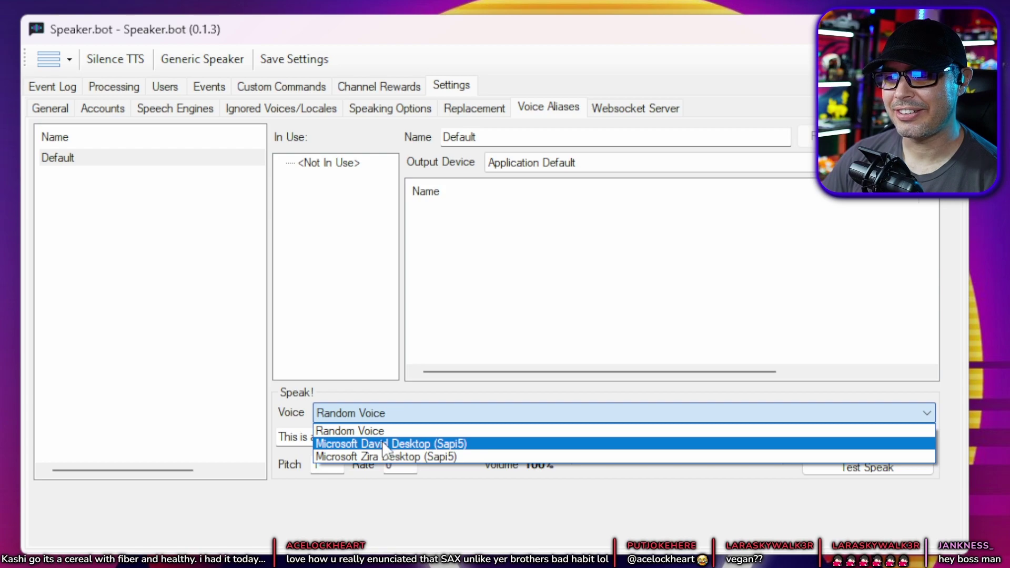
pyautogui.click(392, 445)
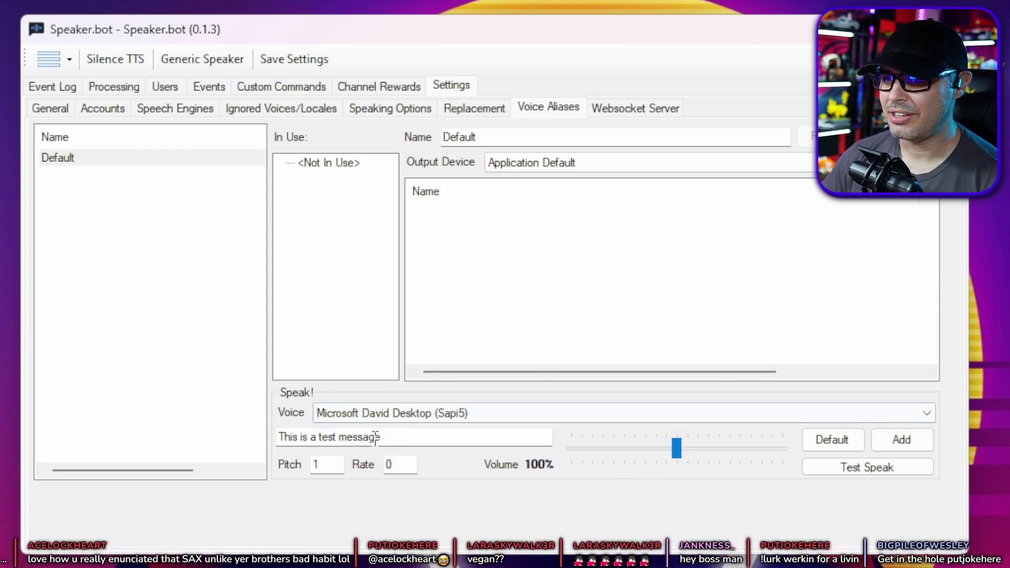
pyautogui.click(409, 439)
pyautogui.click(409, 440)
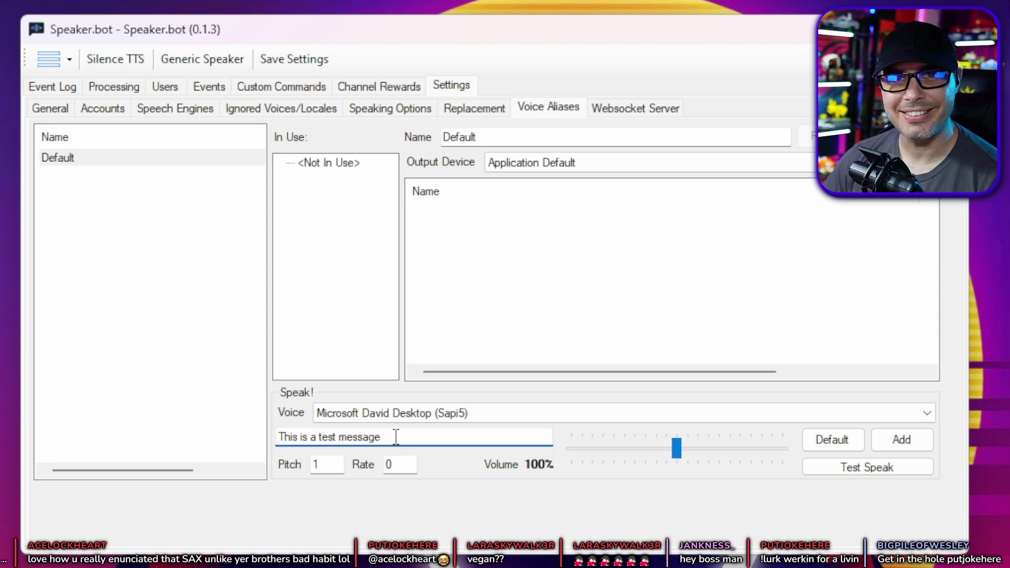
pyautogui.click(863, 464)
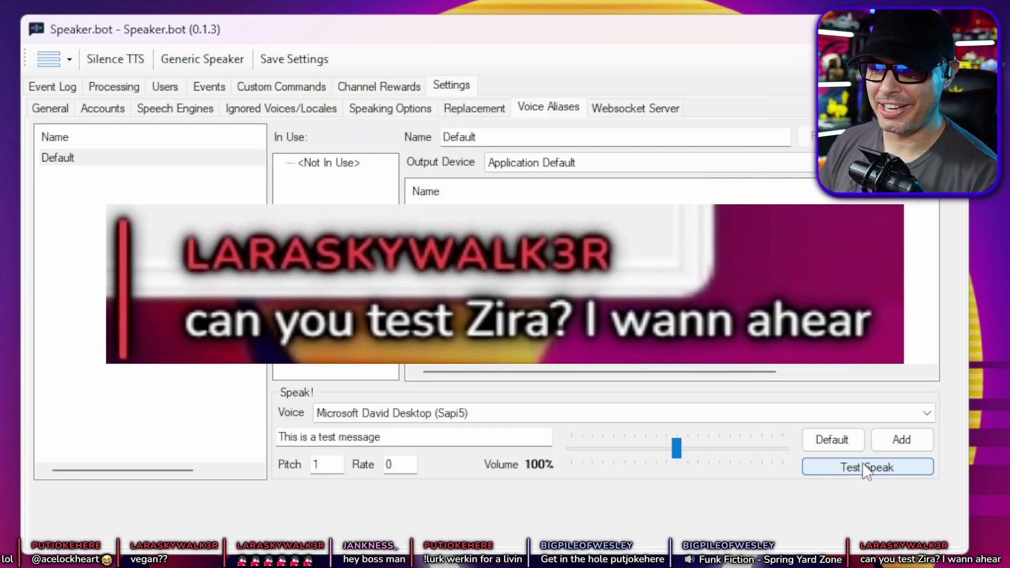
pyautogui.scroll(-1, 631, 413)
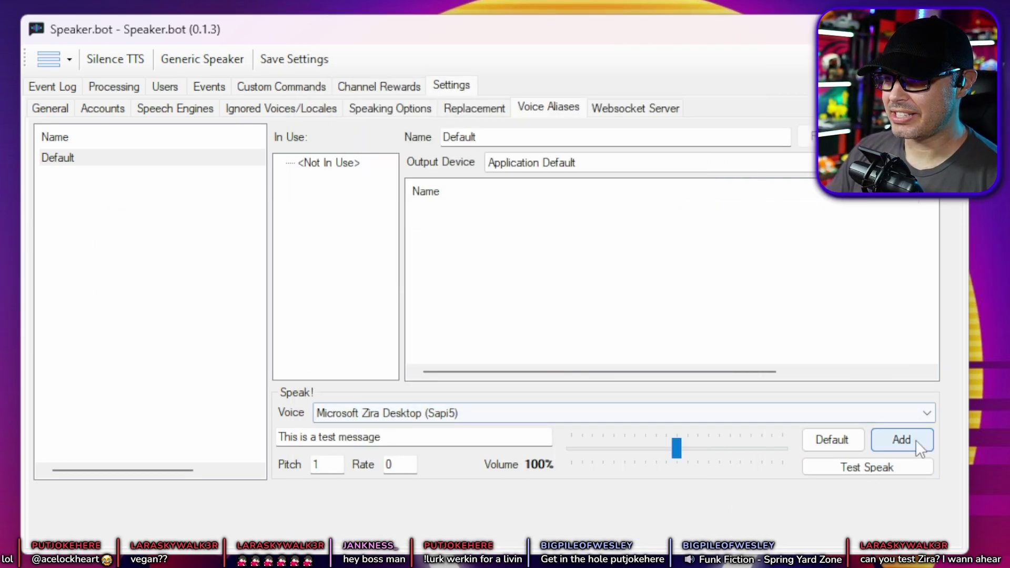
pyautogui.click(895, 465)
# - Replace the test message with 'Like and subscribe' and preview it
pyautogui.moveTo(382, 437); pyautogui.dragTo(205, 436)
pyautogui.moveTo(381, 437); pyautogui.dragTo(131, 424)
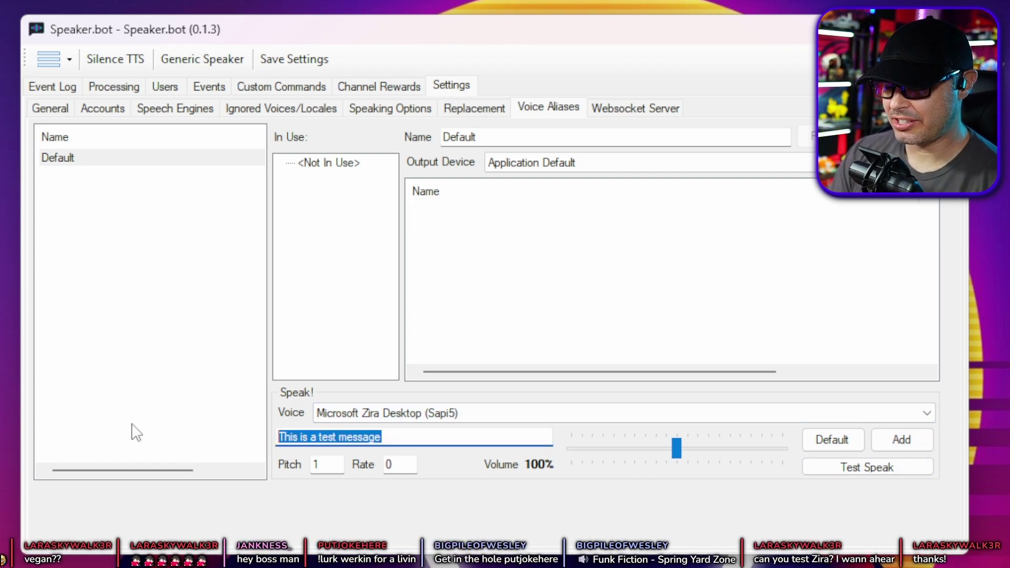
pyautogui.write('Like and subscribe')
pyautogui.press('Tab')
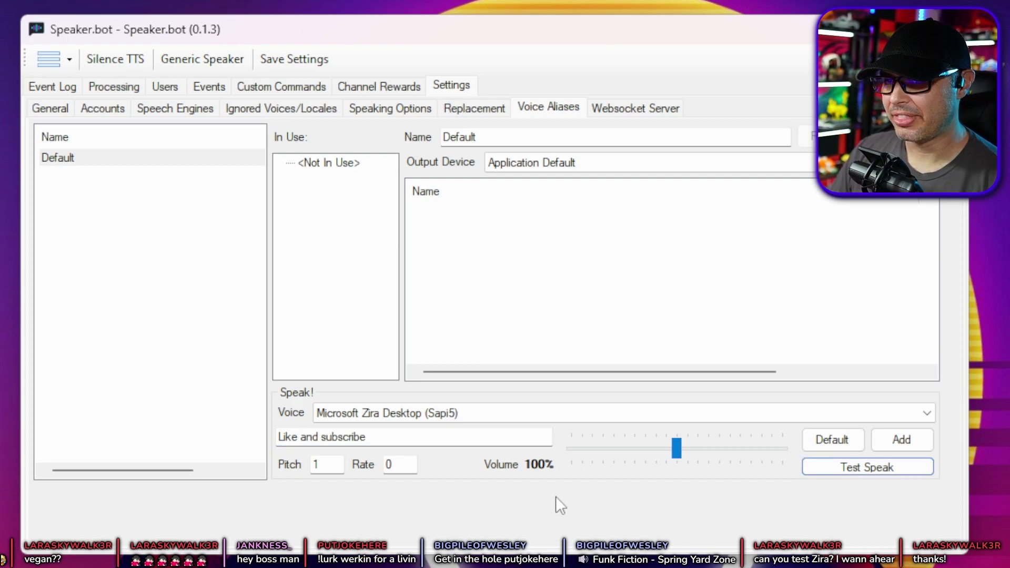
pyautogui.scroll(1, 473, 412)
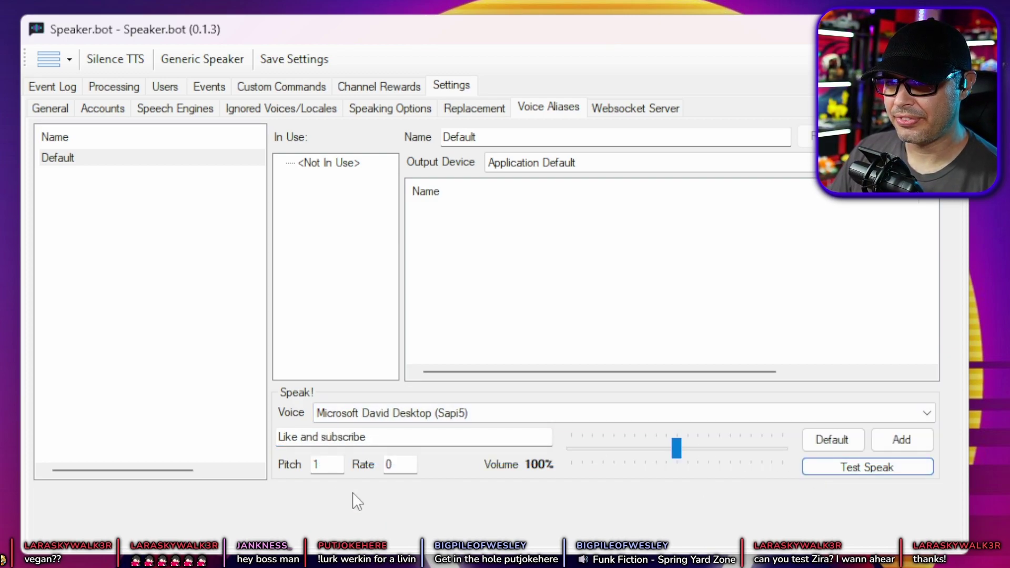
# - Set the Pitch value to 1
pyautogui.click(311, 463)
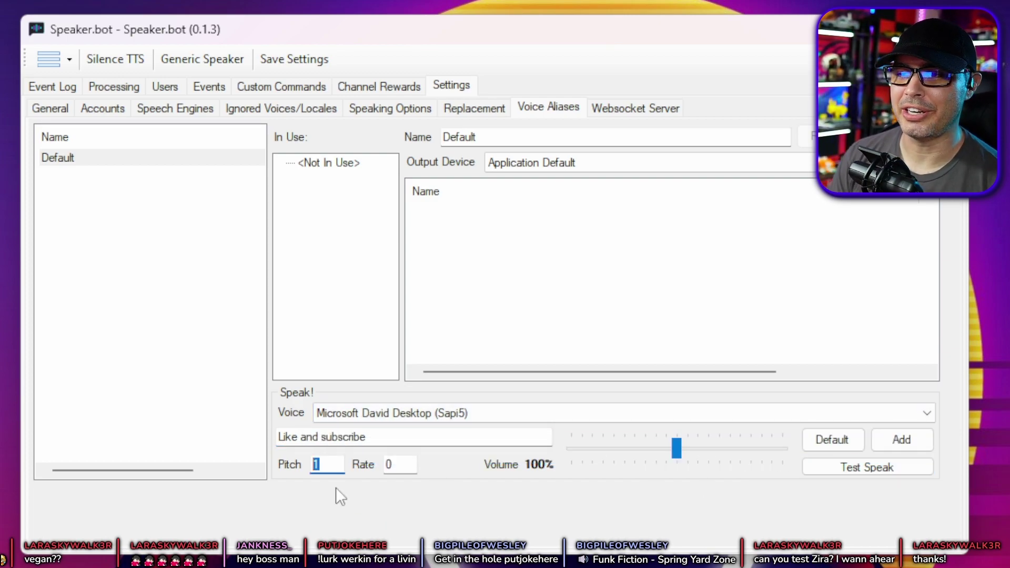
pyautogui.click(392, 464)
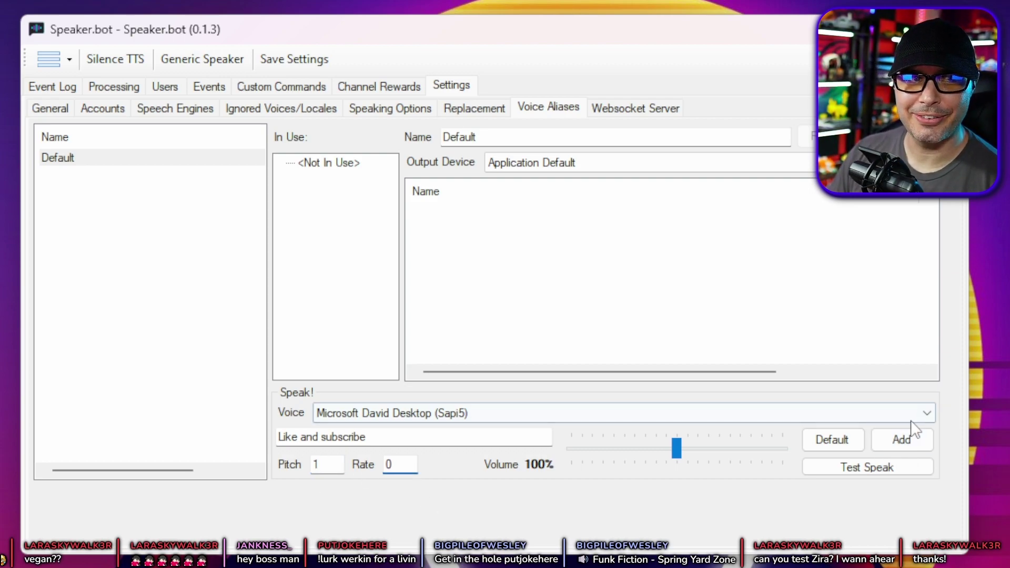
pyautogui.click(323, 466)
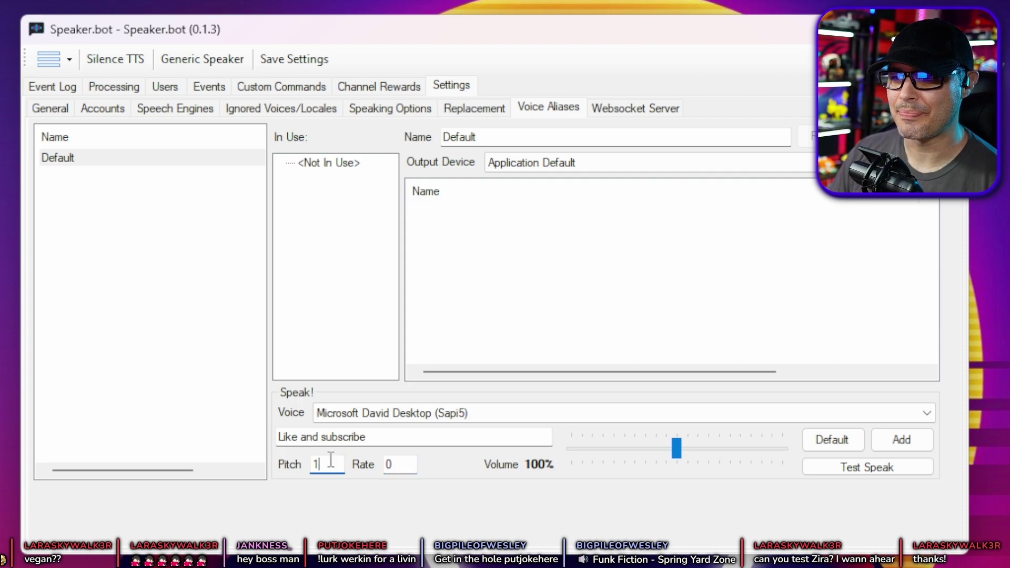
pyautogui.press('Tab')
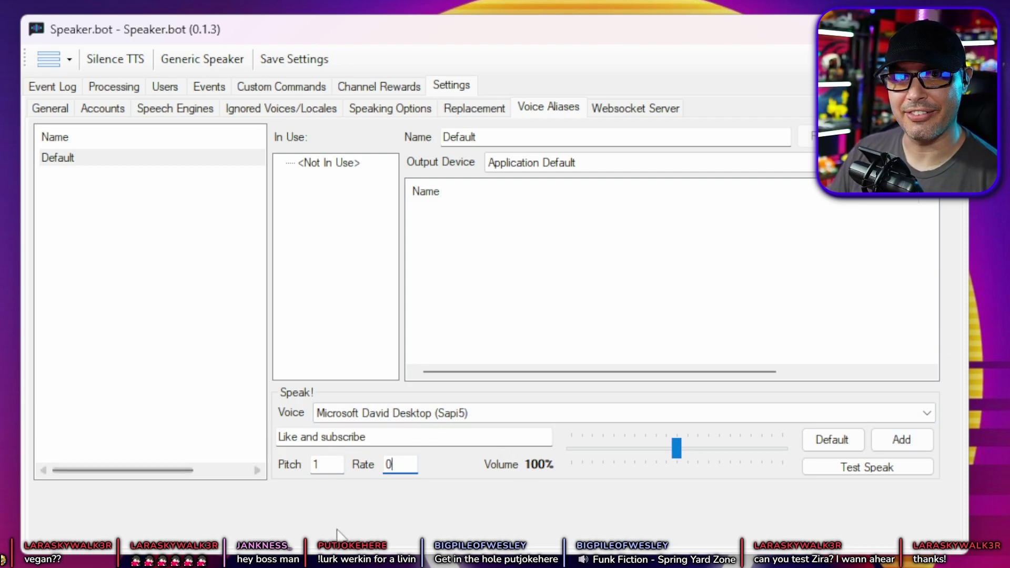
pyautogui.hotkey('shift', 'Tab')
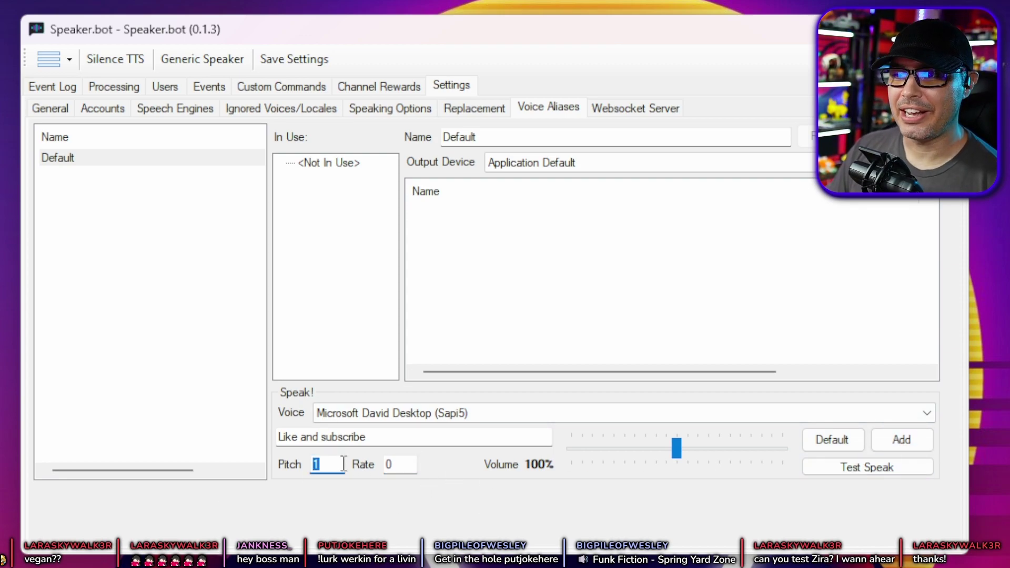
pyautogui.write('1')
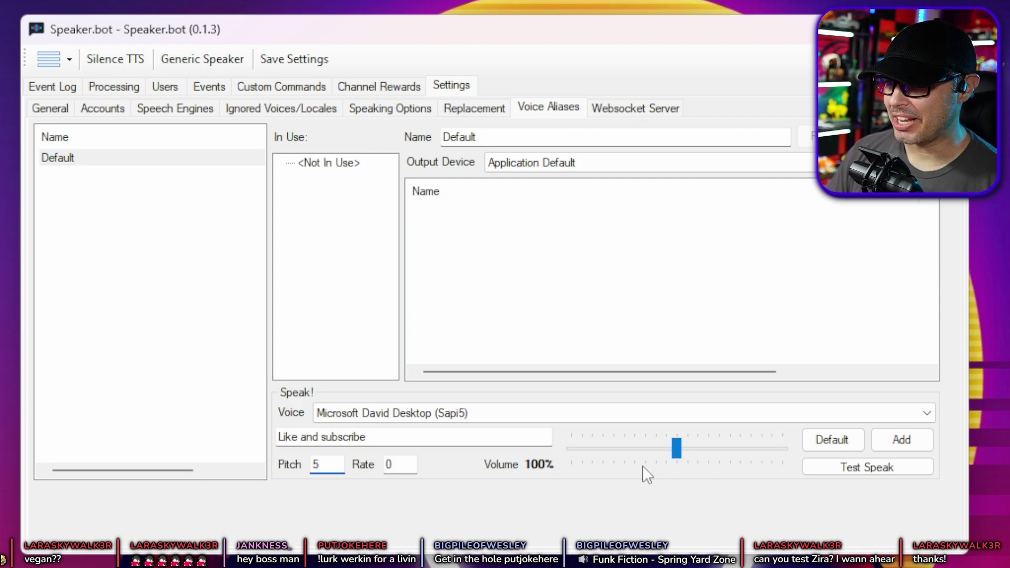
pyautogui.click(399, 464)
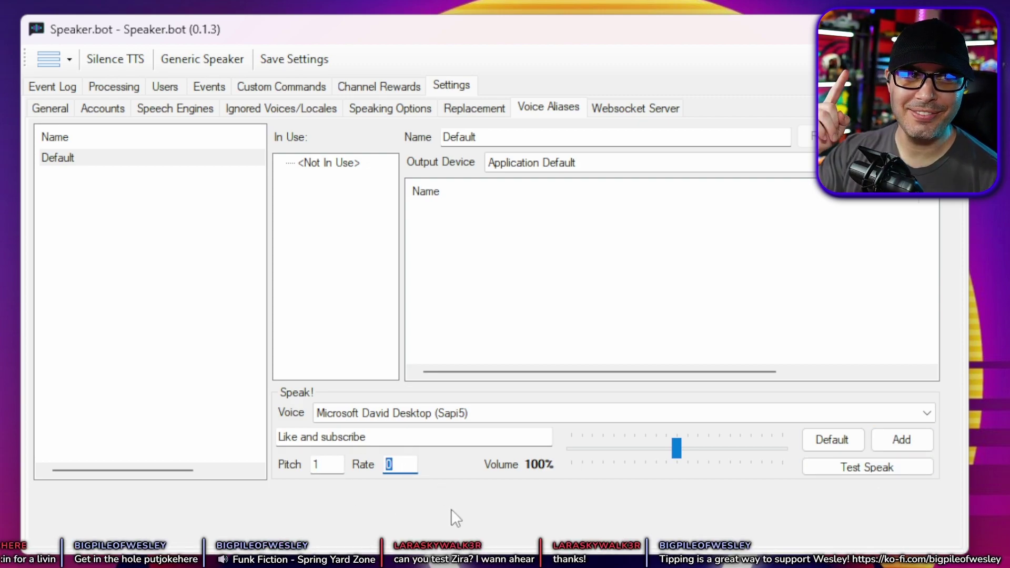
# - Rewrite the test message about speaking rate and preview it at rates 0 and 2
pyautogui.click(322, 437)
pyautogui.hotkey('ctrl', 'a')
pyautogui.write('This is sp rate zero')
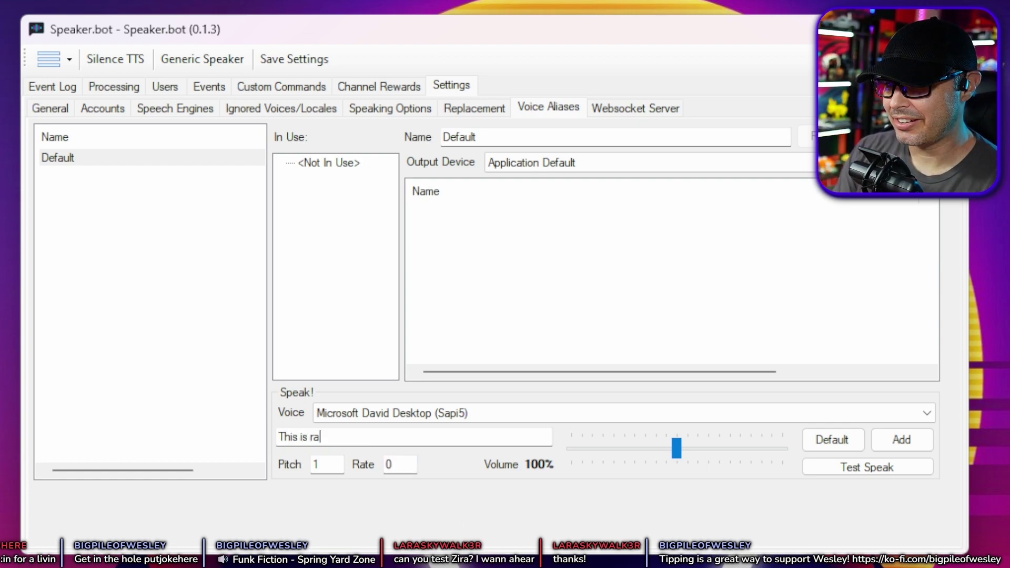
pyautogui.write('eaking rate zero')
pyautogui.click(826, 466)
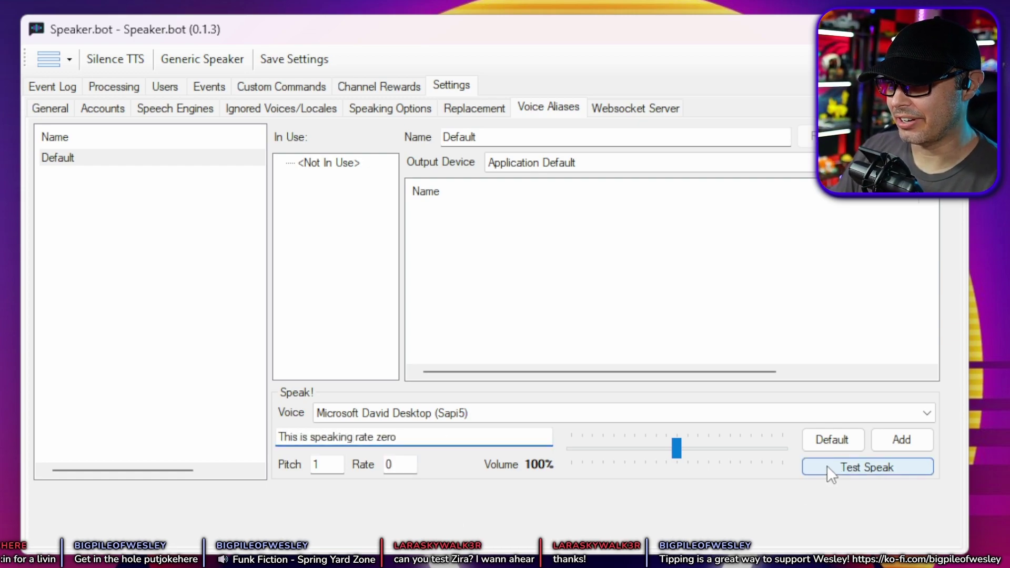
pyautogui.click(393, 465)
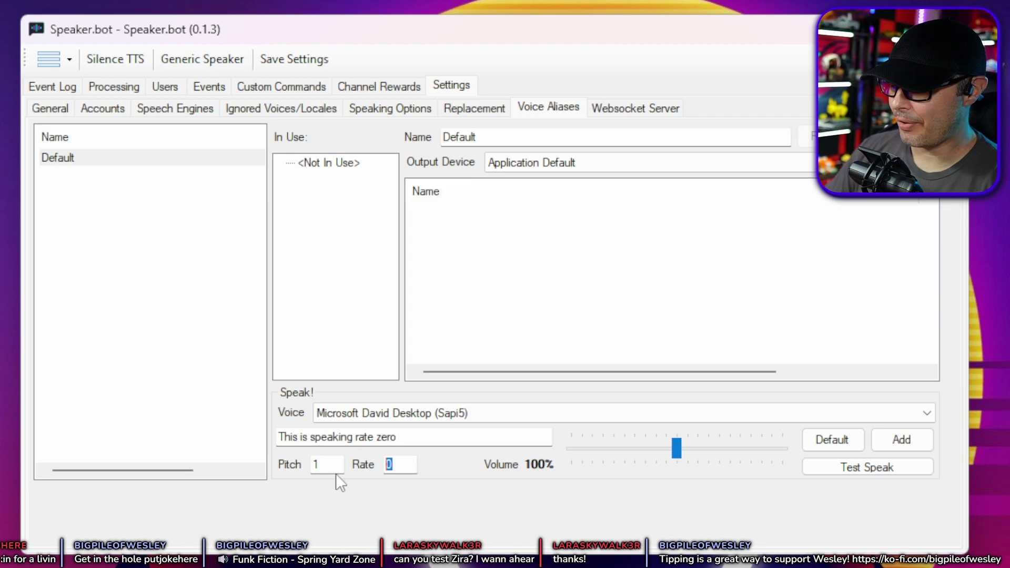
pyautogui.write('2')
pyautogui.click(887, 465)
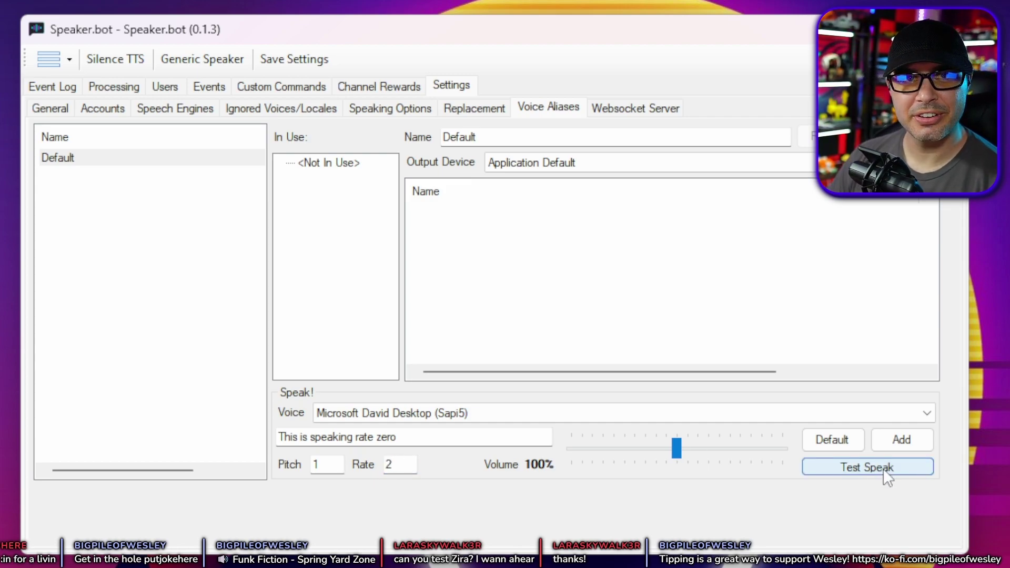
# - Preview the message at rates 5 and 10, then change the rate and test again
pyautogui.click(394, 465)
pyautogui.write('5')
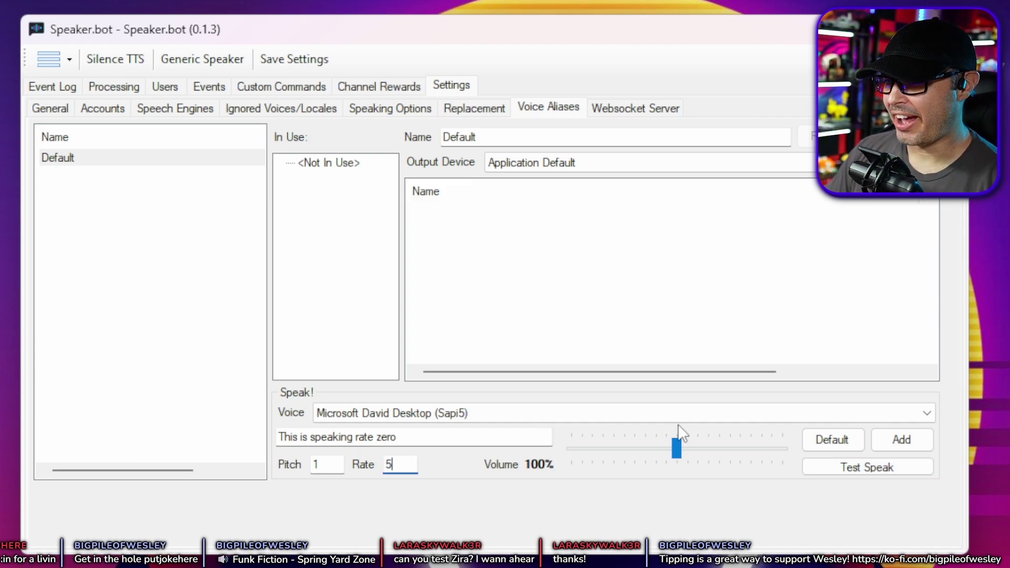
pyautogui.click(807, 467)
pyautogui.click(393, 465)
pyautogui.write('10')
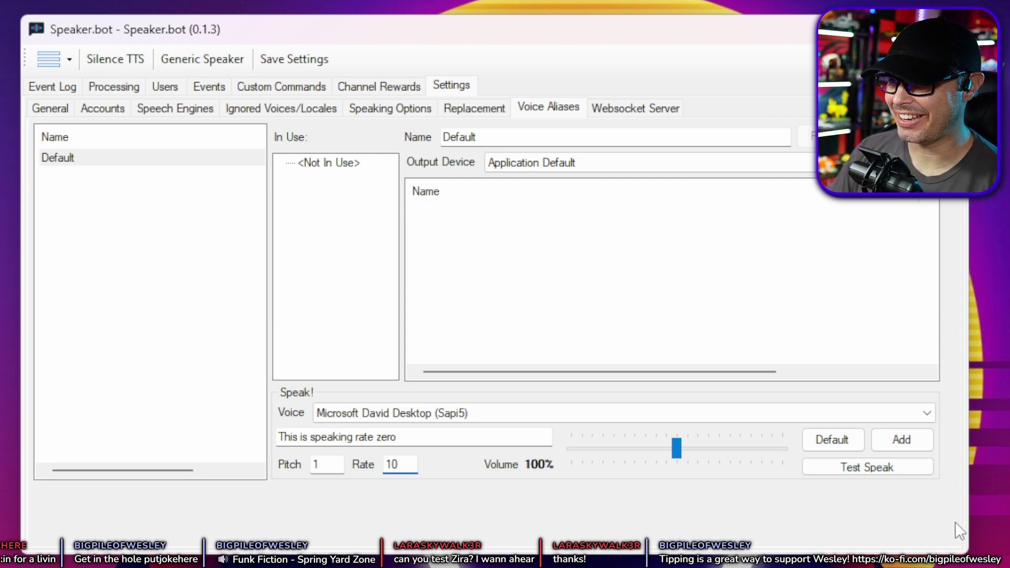
pyautogui.press('Return')
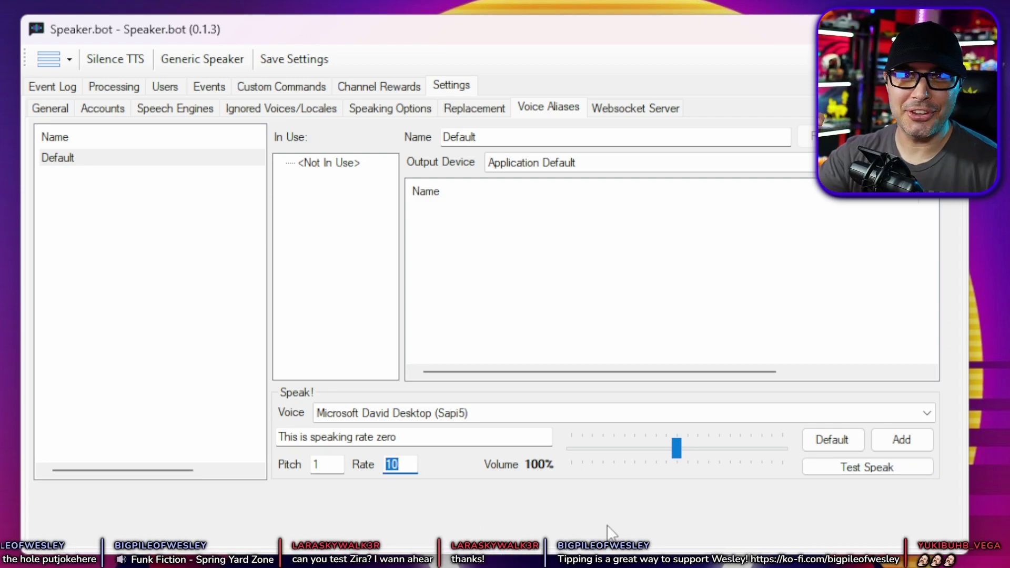
pyautogui.write('0')
pyautogui.press('Return')
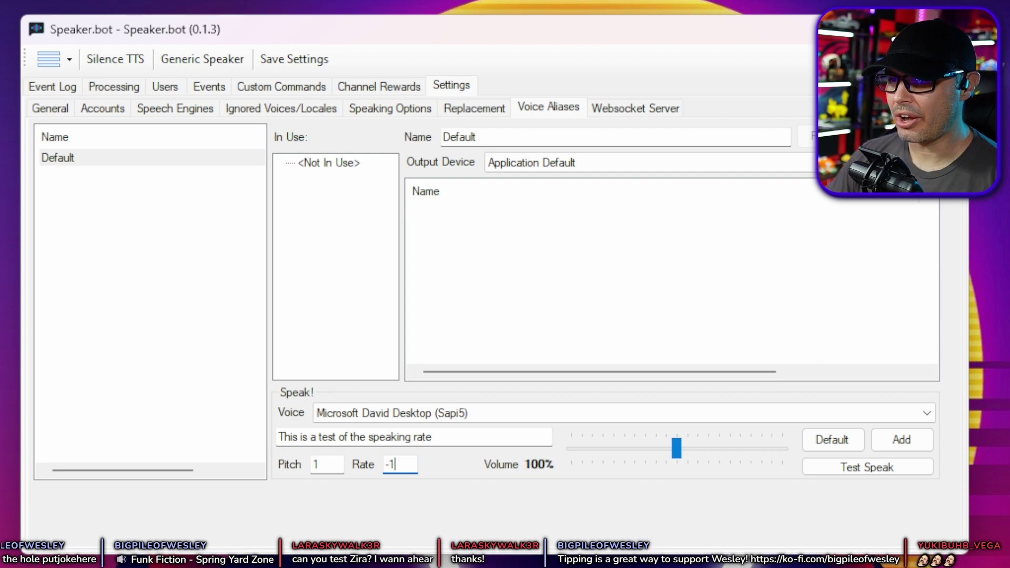
pyautogui.click(867, 470)
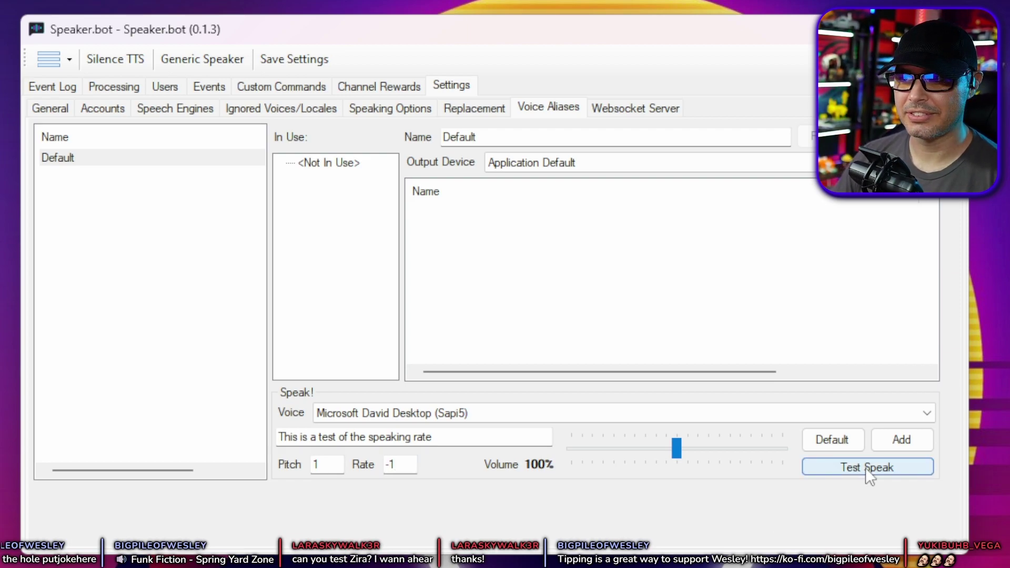
# - Lower the speaking Rate to -5 and then to -10
pyautogui.click(393, 464)
pyautogui.press('BackSpace')
pyautogui.write('5')
pyautogui.press('Tab')
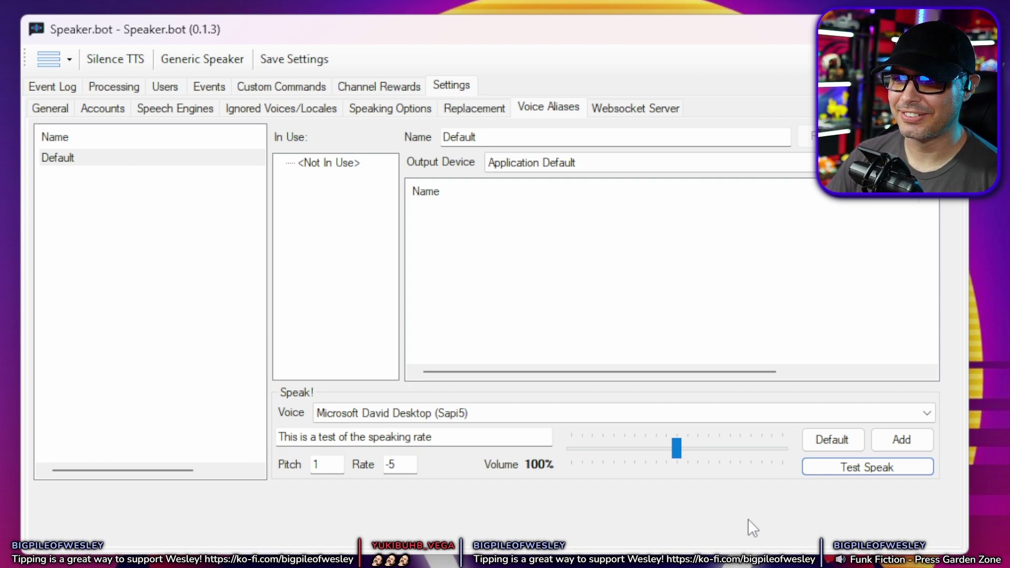
pyautogui.hotkey('shift', 'Tab')
pyautogui.write('-10')
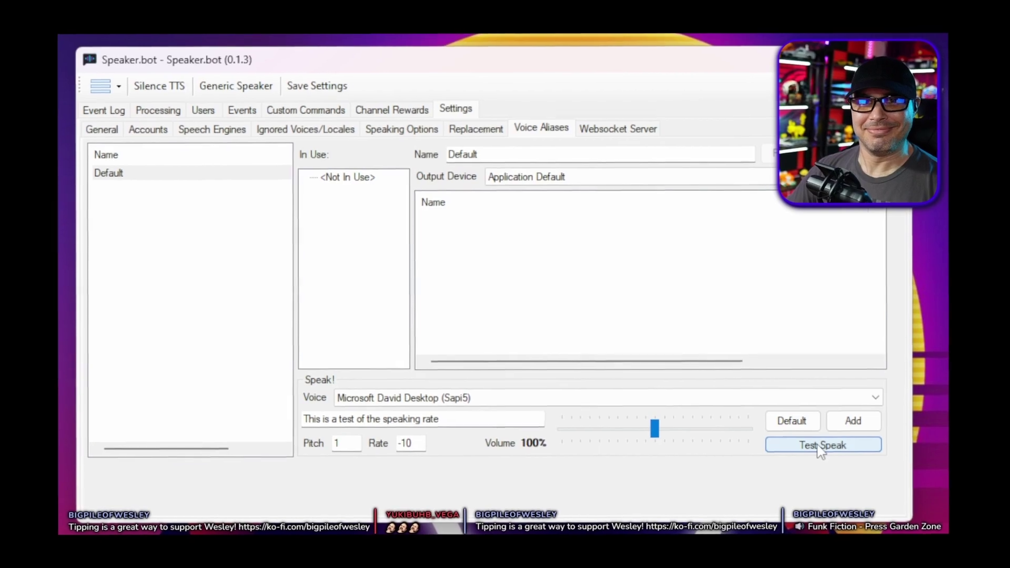
# - Test the phrase at rate -10, with asterisk-marked words, and finally as '*vibe *check'
pyautogui.click(823, 445)
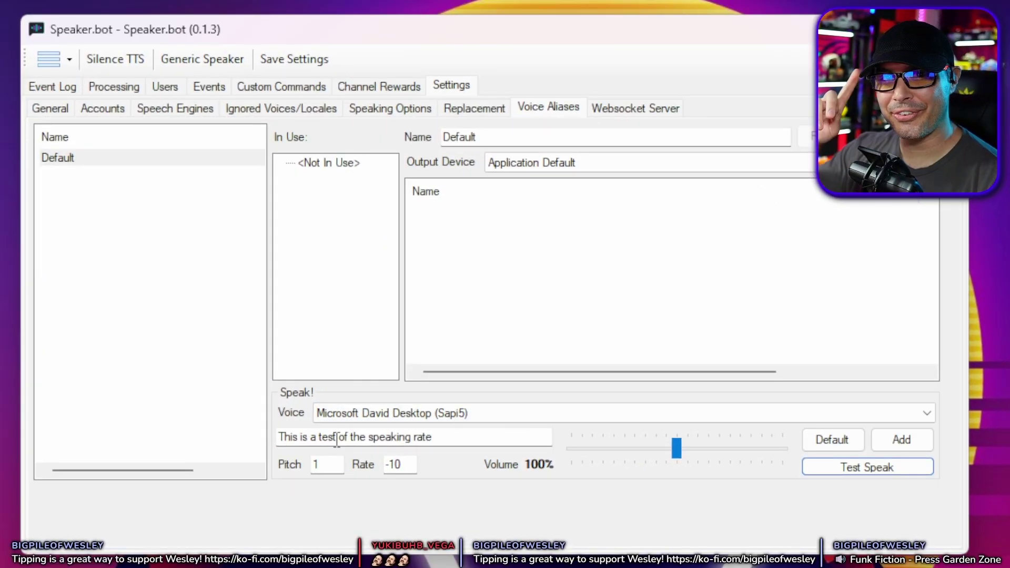
pyautogui.click(327, 438)
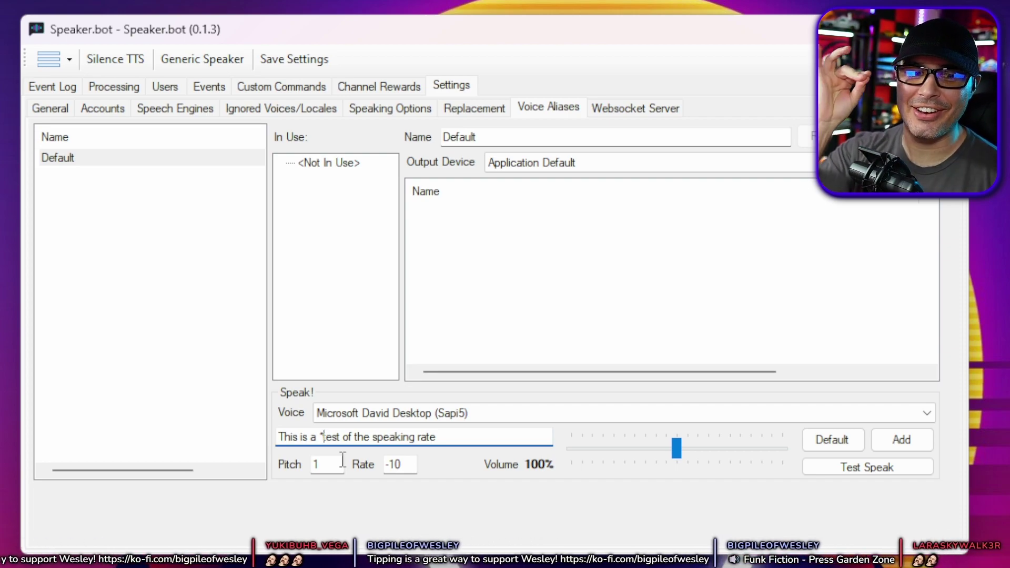
pyautogui.write('*')
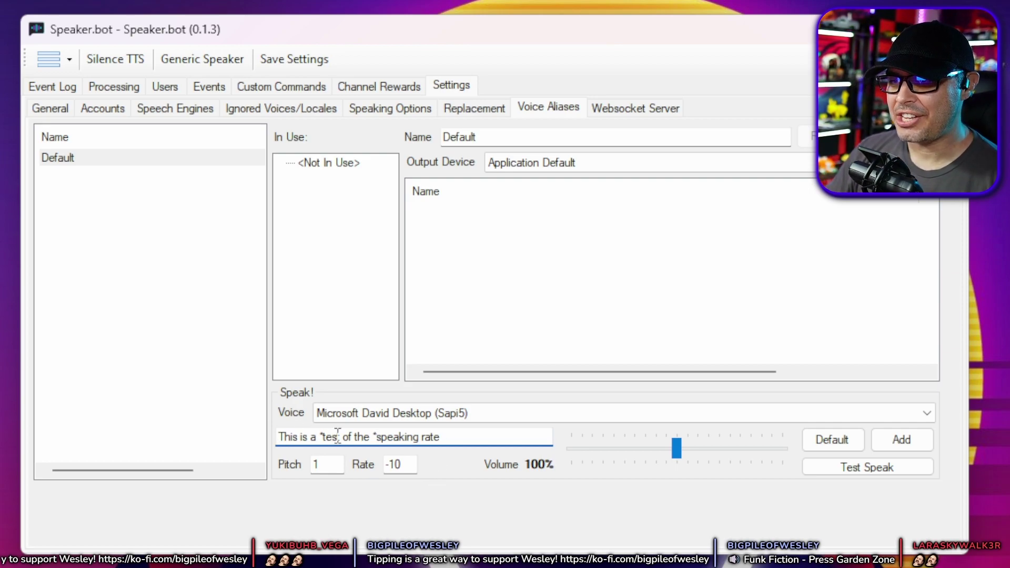
pyautogui.click(852, 467)
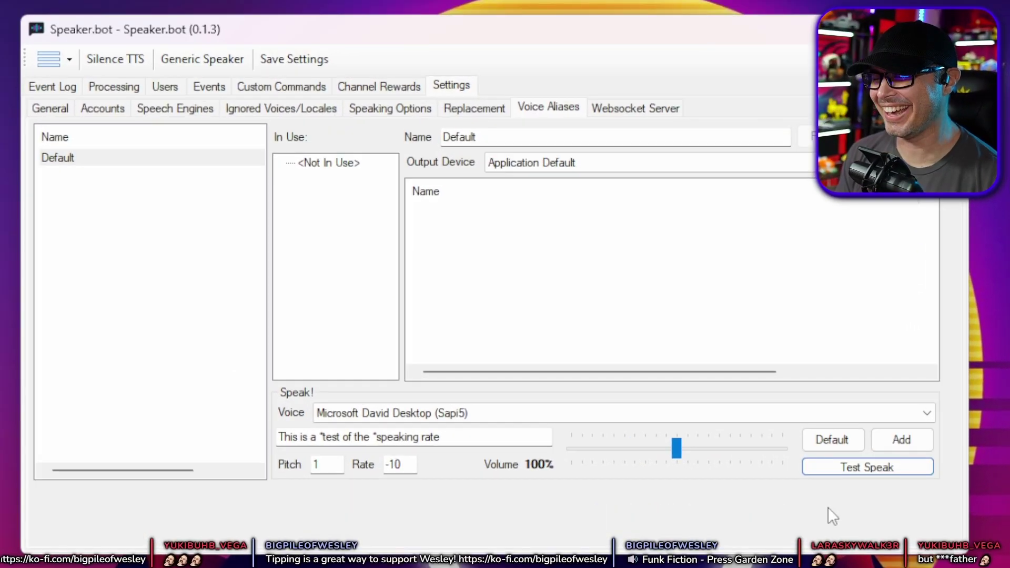
pyautogui.press('Tab')
pyautogui.write('b')
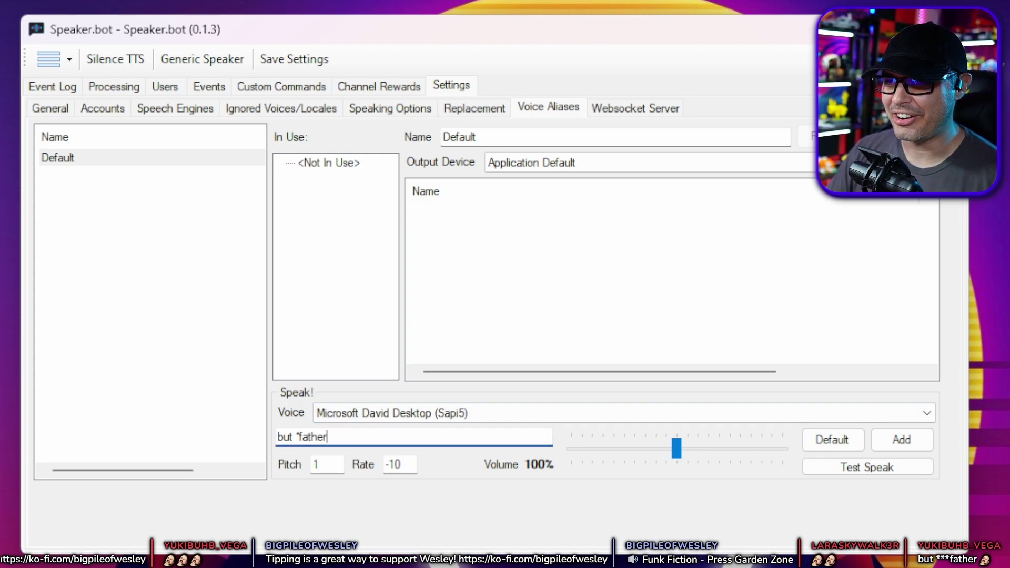
pyautogui.click(911, 468)
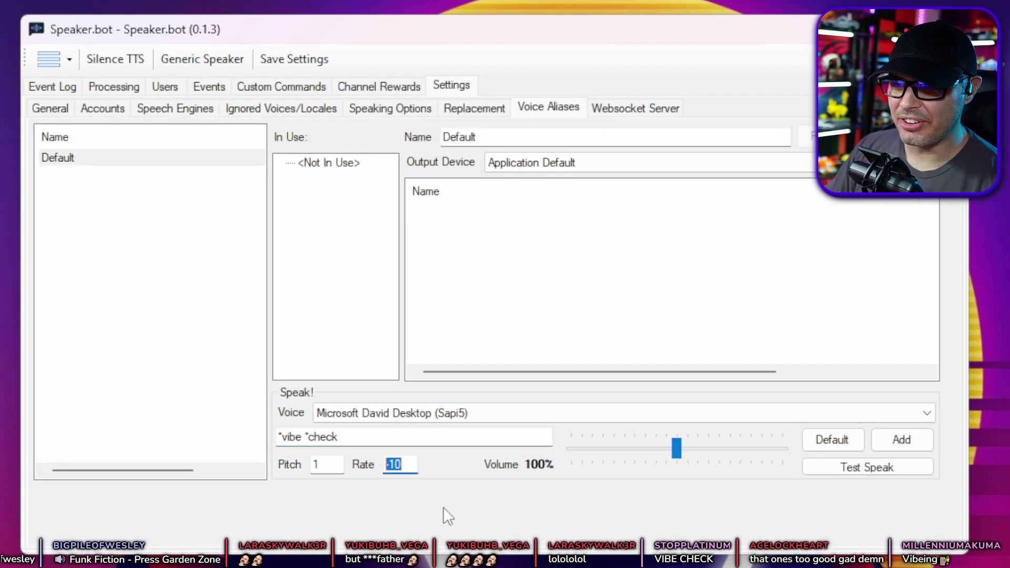
# - Reset the speaking Rate back to 0
pyautogui.moveTo(408, 462); pyautogui.dragTo(321, 467)
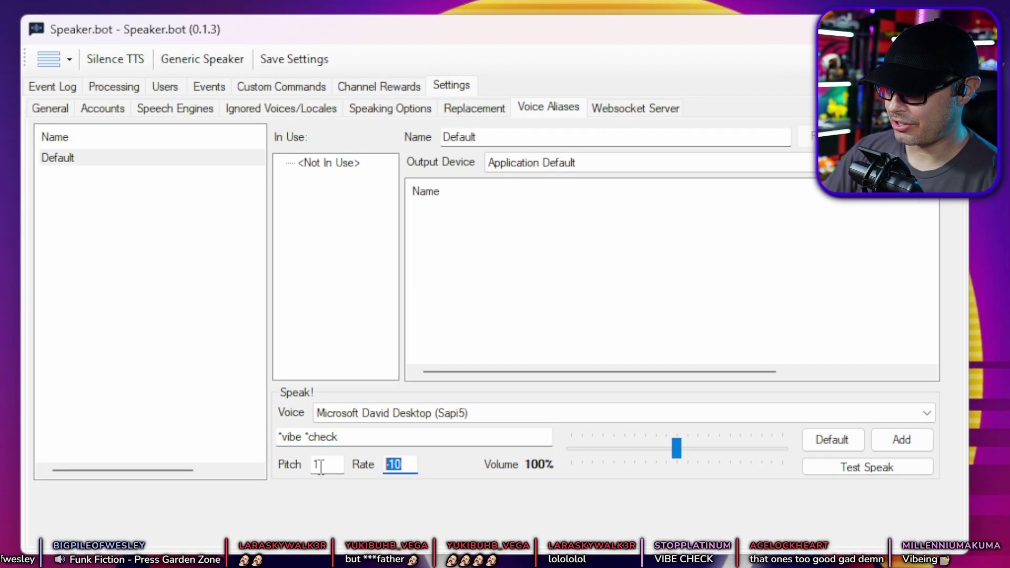
pyautogui.write('-1')
pyautogui.moveTo(413, 464); pyautogui.dragTo(360, 472)
pyautogui.write('0')
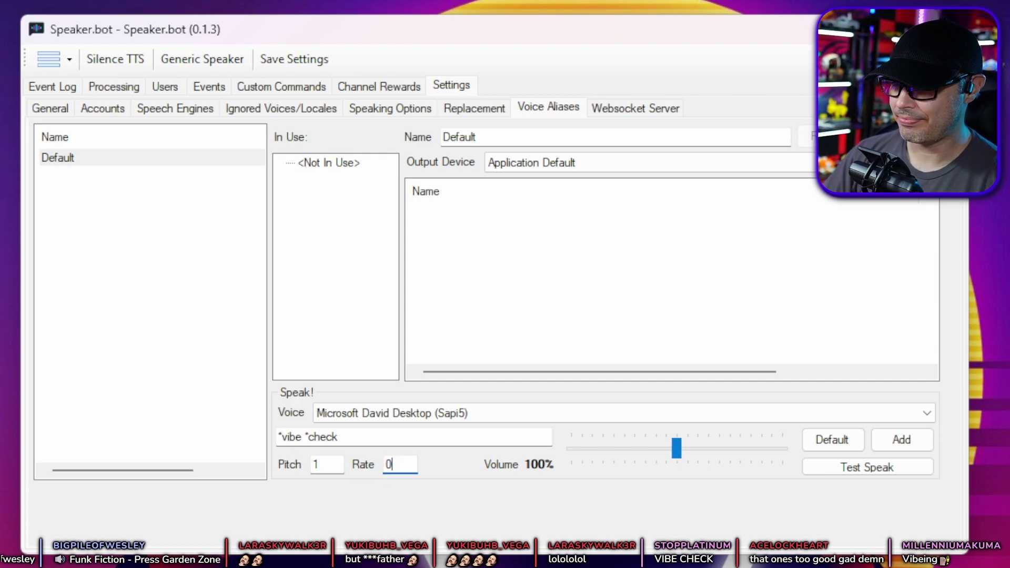
# - Add Microsoft David Desktop (Sapi5) to the Default alias's voice list
pyautogui.click(917, 444)
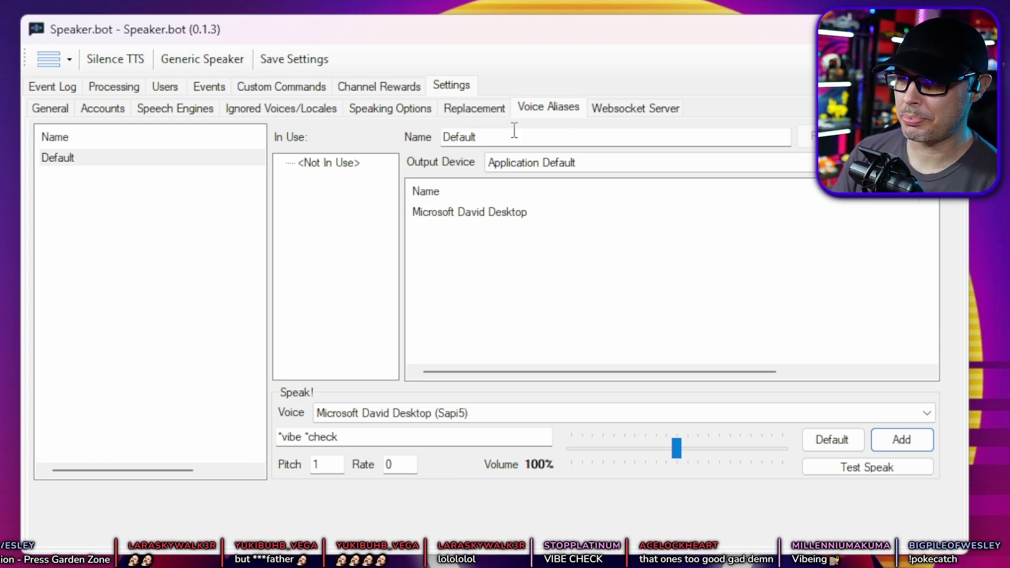
pyautogui.click(489, 318)
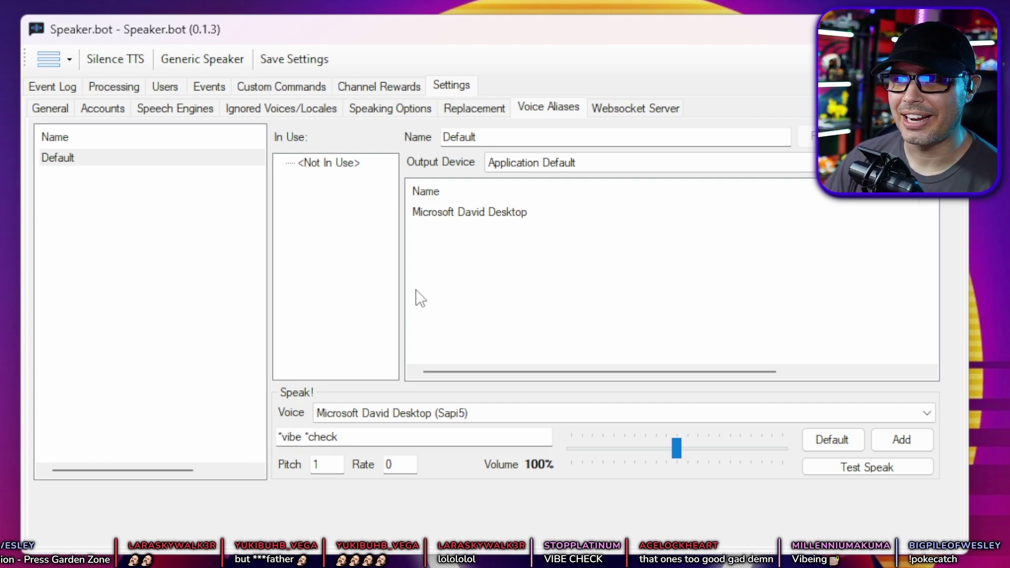
# - Choose Default as the global event Voice Alias and tick Enabled
pyautogui.click(206, 87)
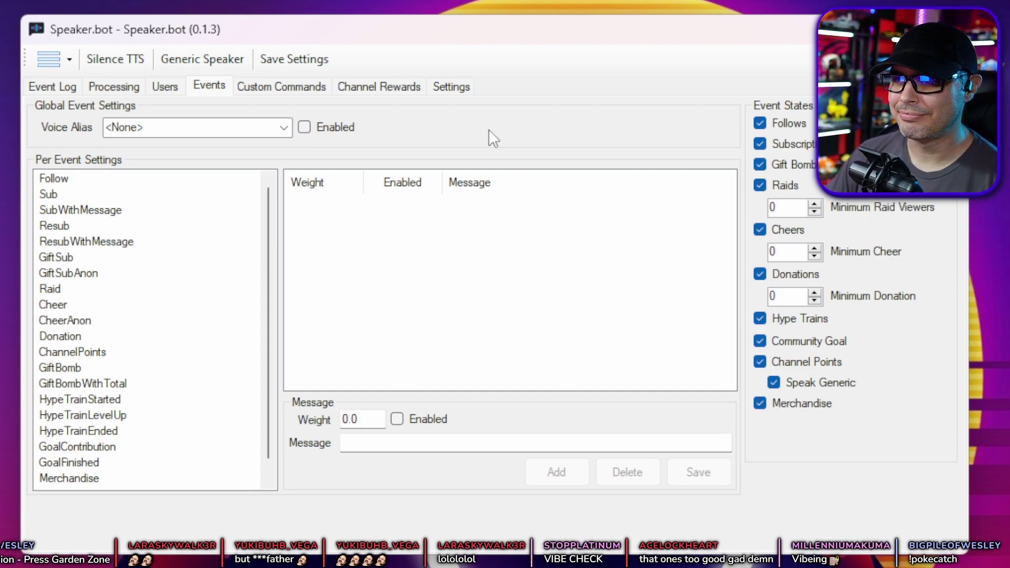
pyautogui.click(283, 128)
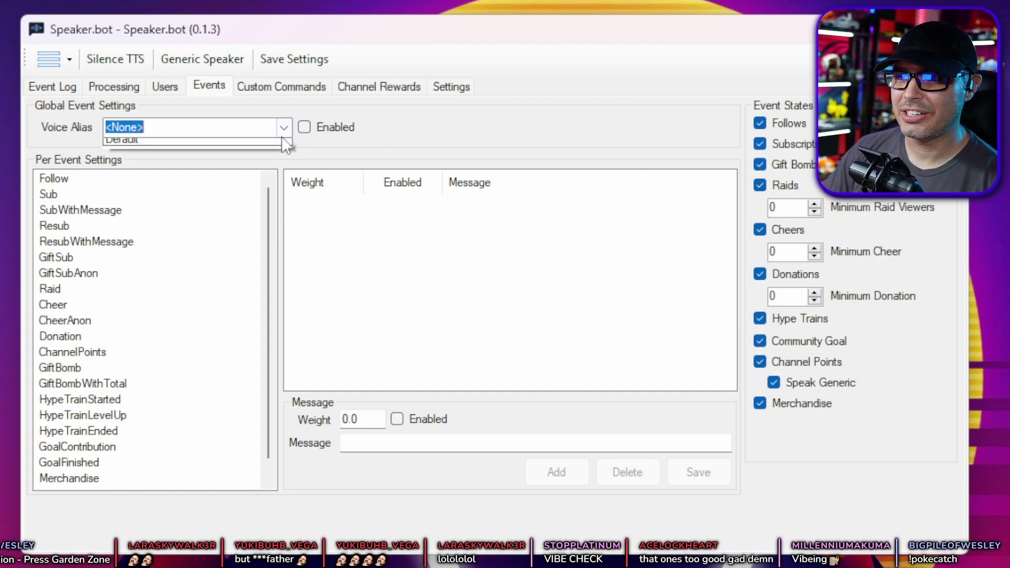
pyautogui.click(194, 160)
pyautogui.click(305, 126)
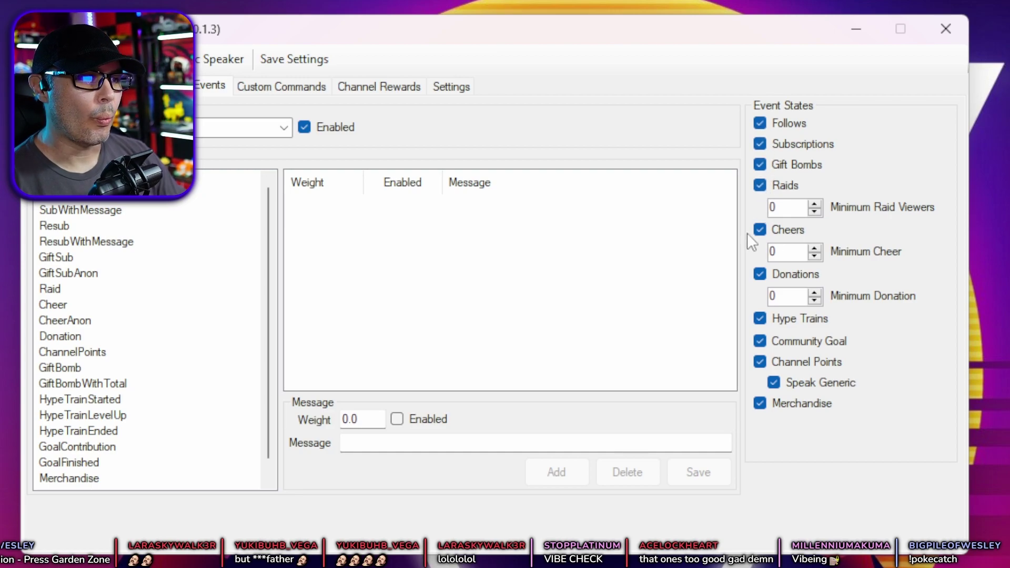
# - Review the Follow event's two messages, then untick the global voice alias Enabled
pyautogui.click(221, 179)
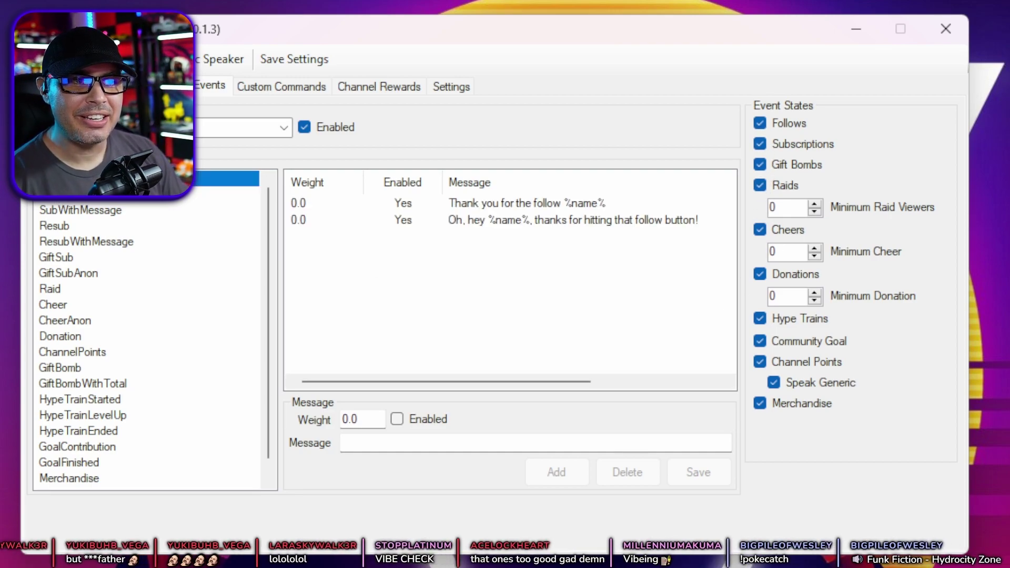
pyautogui.click(501, 208)
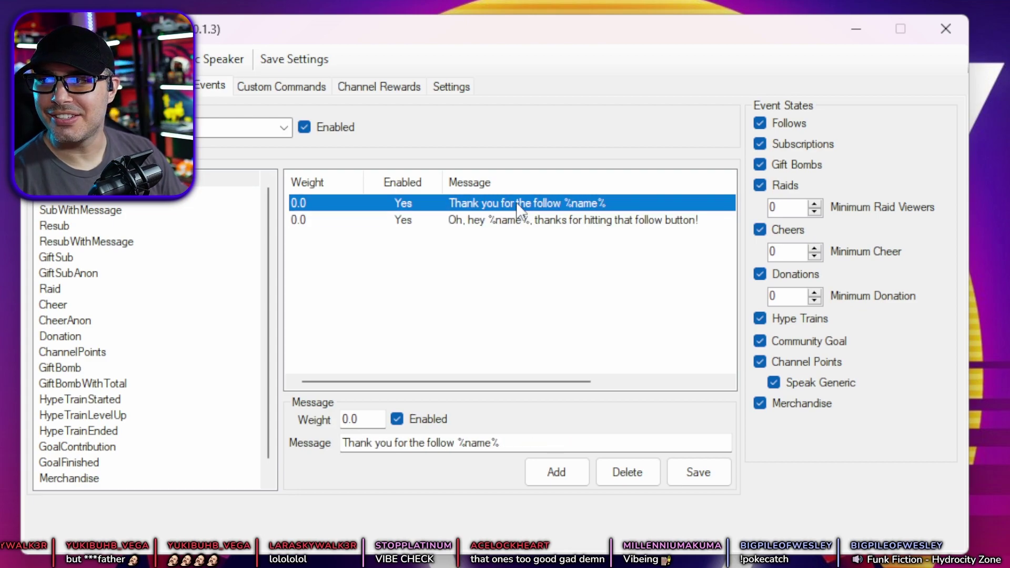
pyautogui.click(579, 219)
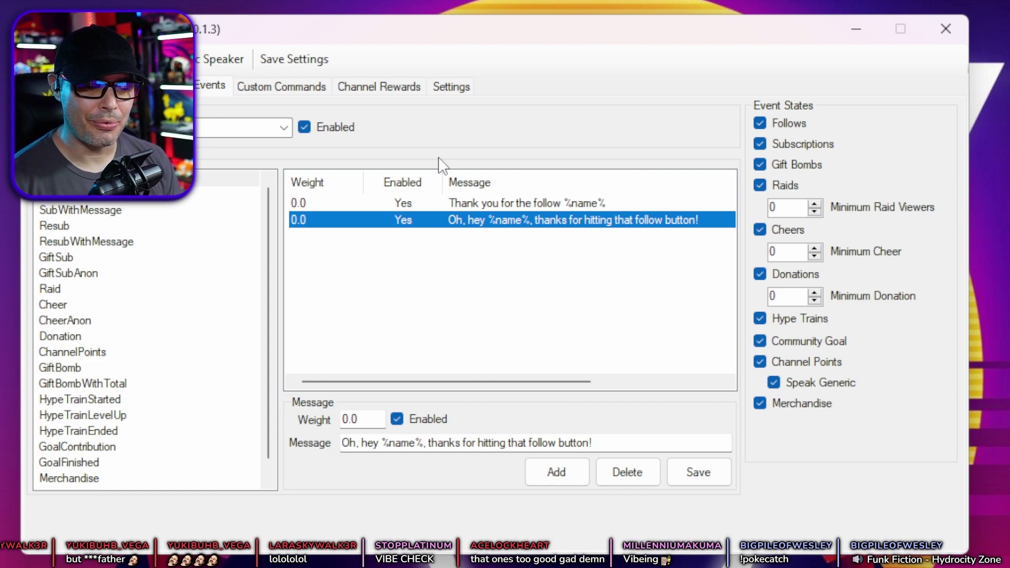
pyautogui.click(305, 128)
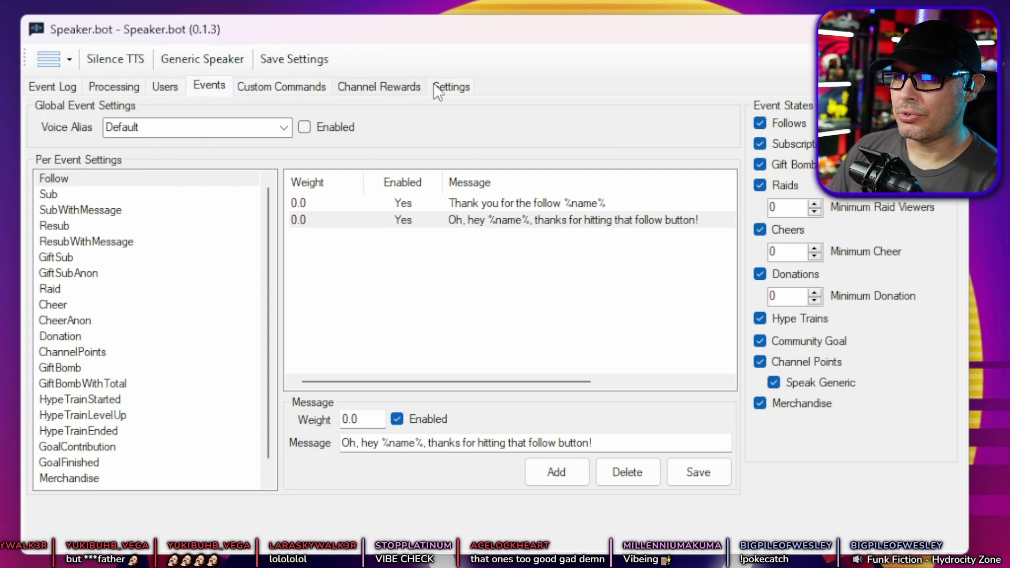
# - Choose Default as the Default Voice Alias under General settings' Default Aliases
pyautogui.click(458, 87)
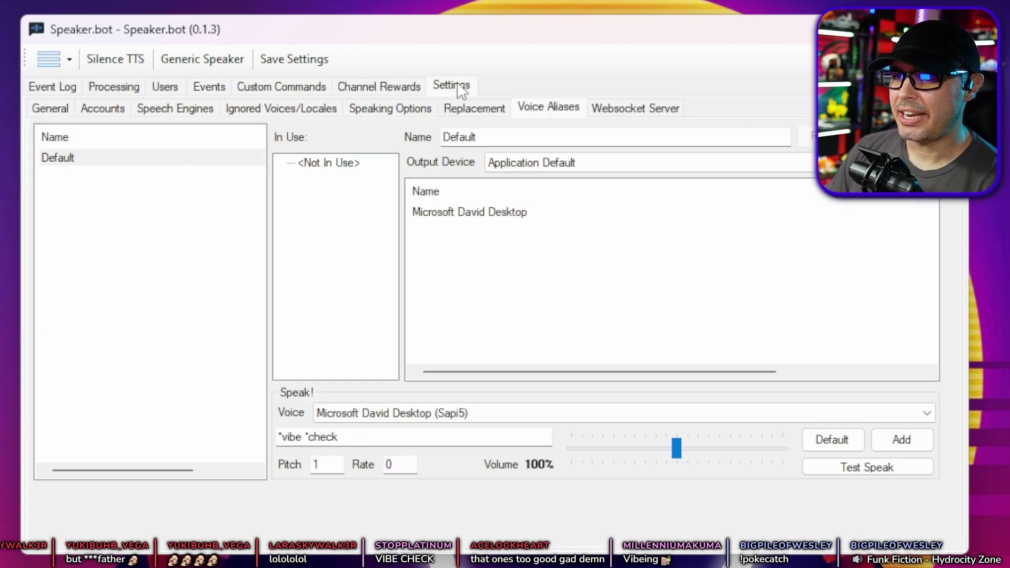
pyautogui.click(52, 111)
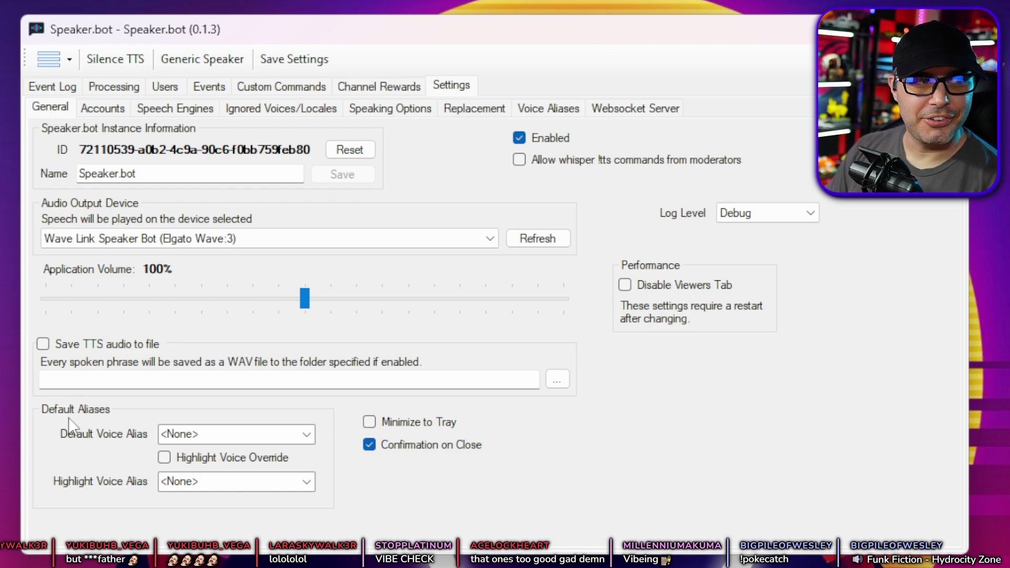
pyautogui.click(308, 434)
pyautogui.click(228, 458)
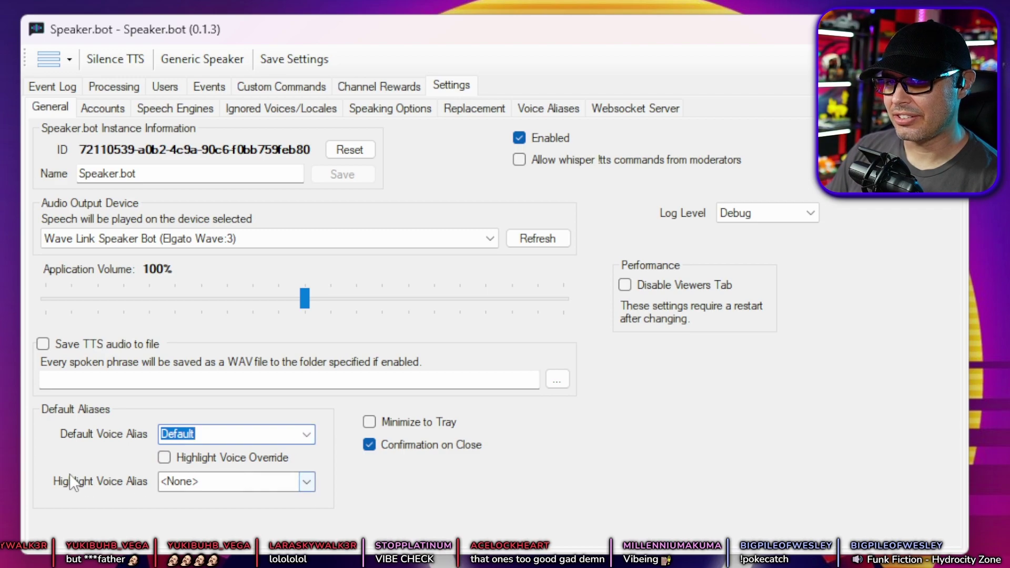